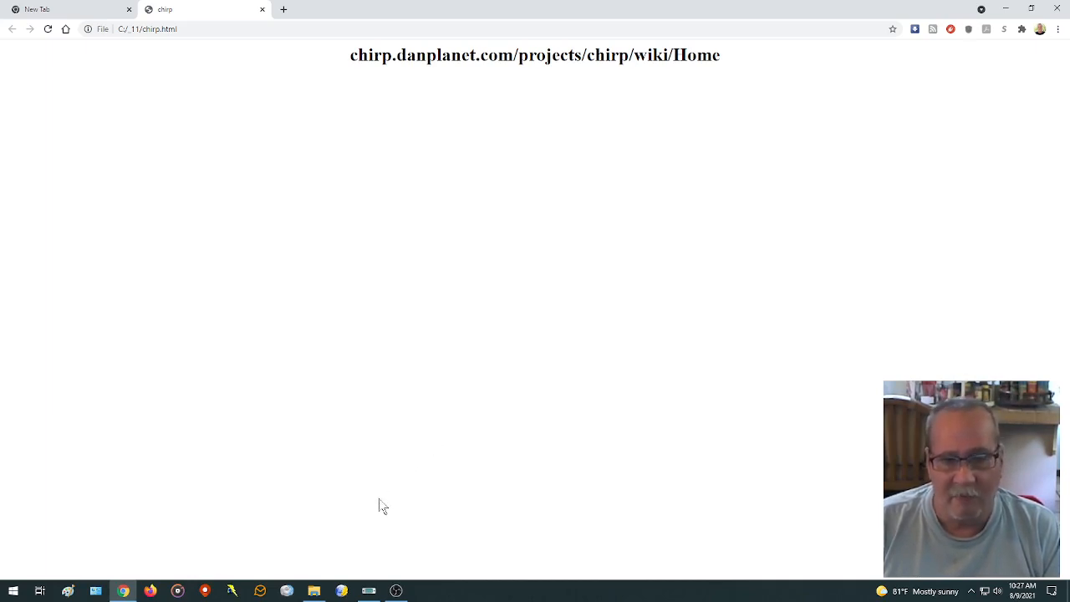
Switch to CHIRP and download the memories from the Baofeng UV-82 radio over port COM3.
left_click(370, 592)
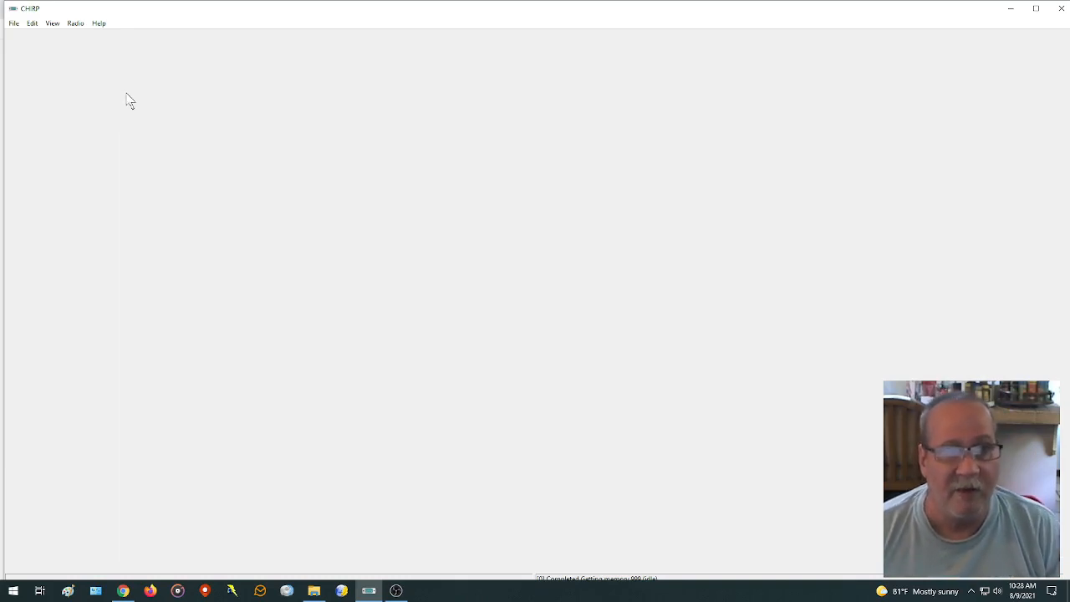
left_click(75, 25)
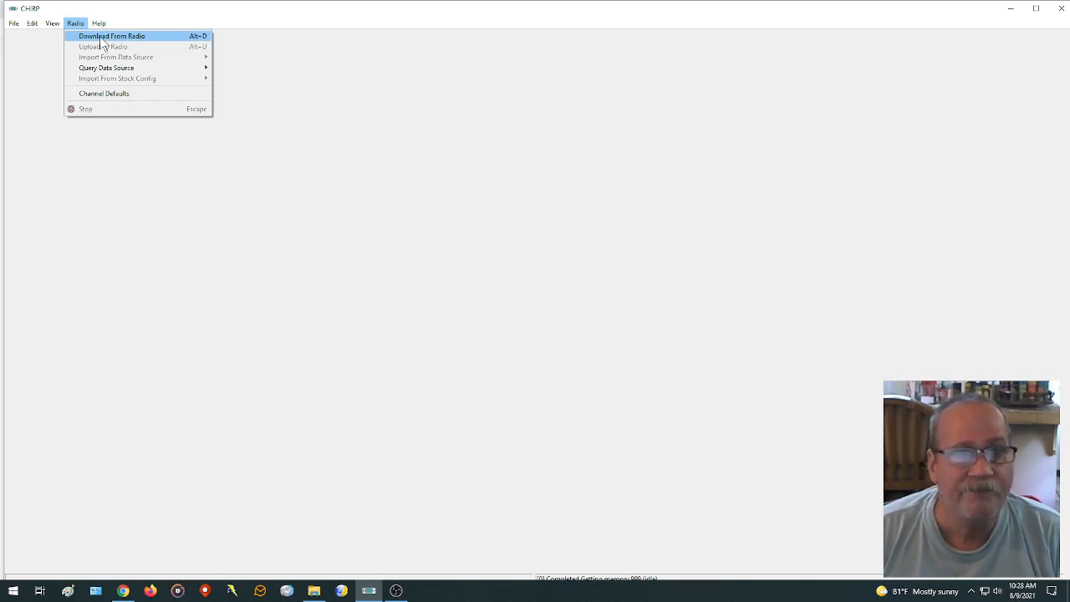
left_click(99, 36)
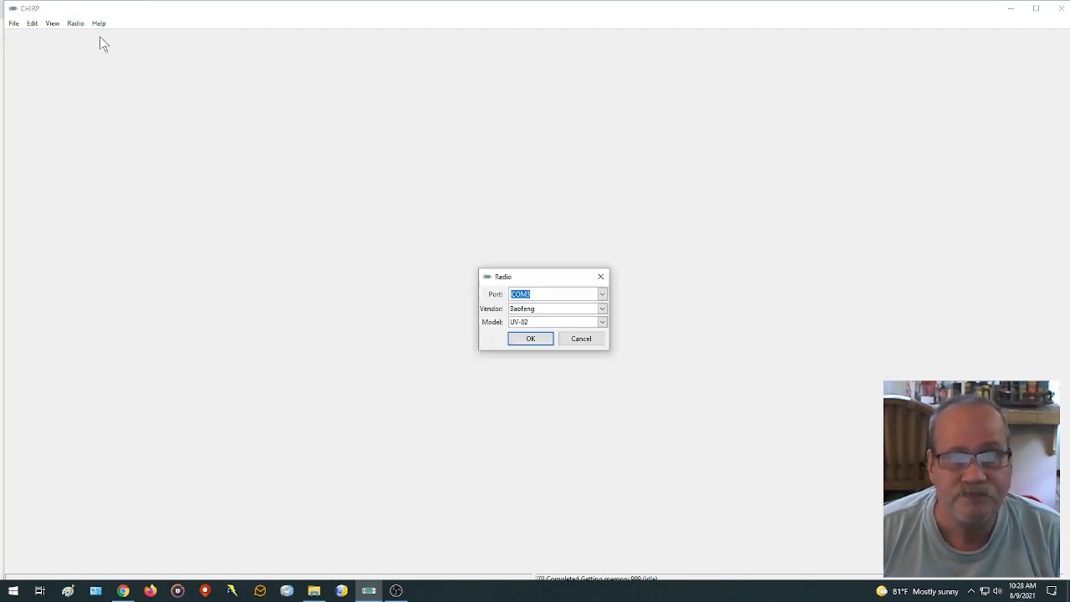
left_click(602, 294)
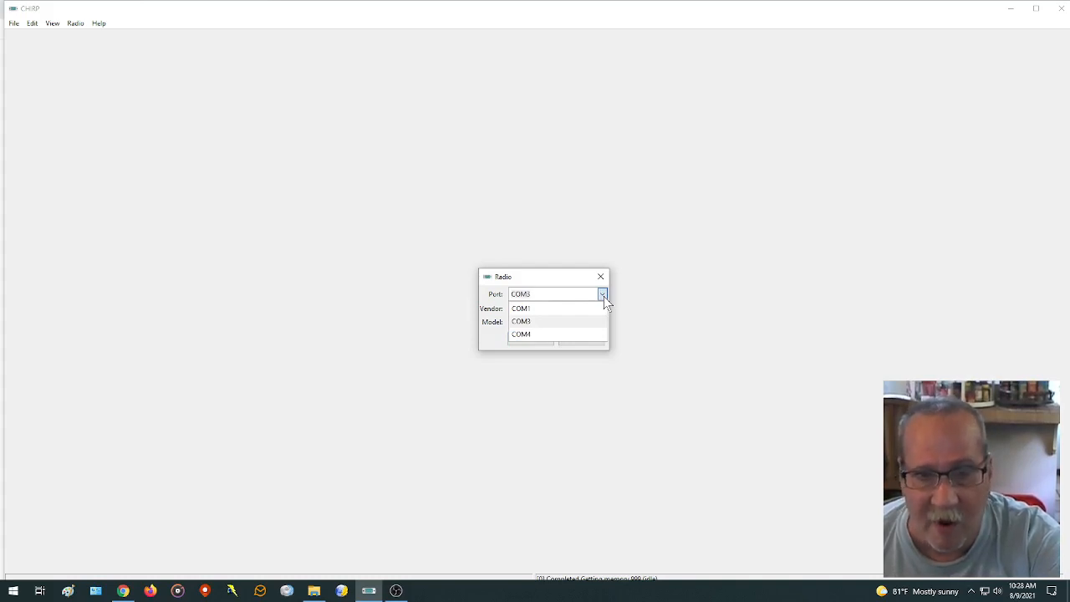
left_click(570, 325)
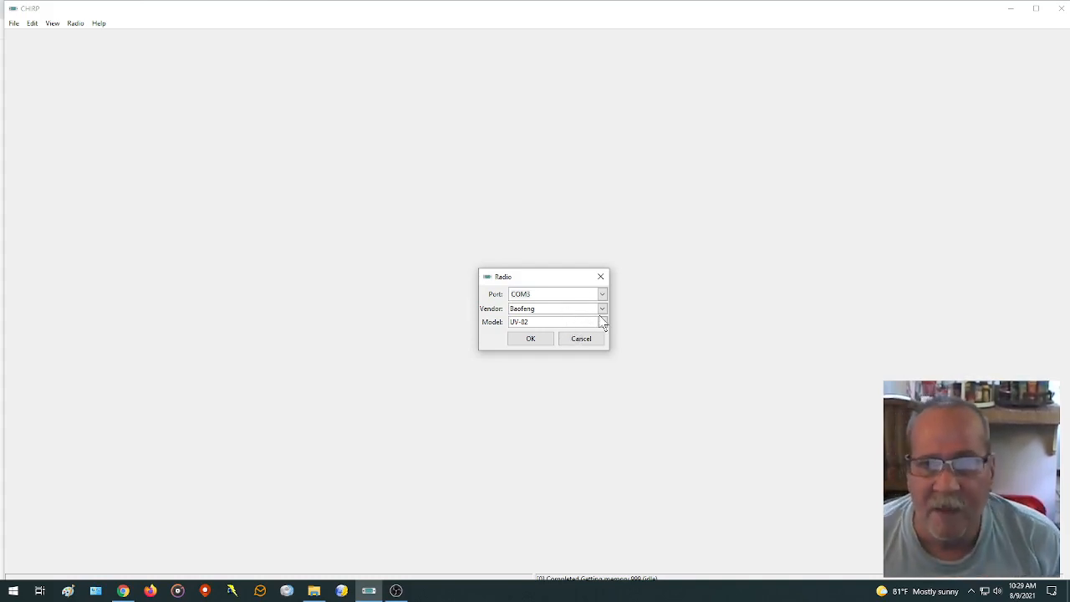
left_click(603, 310)
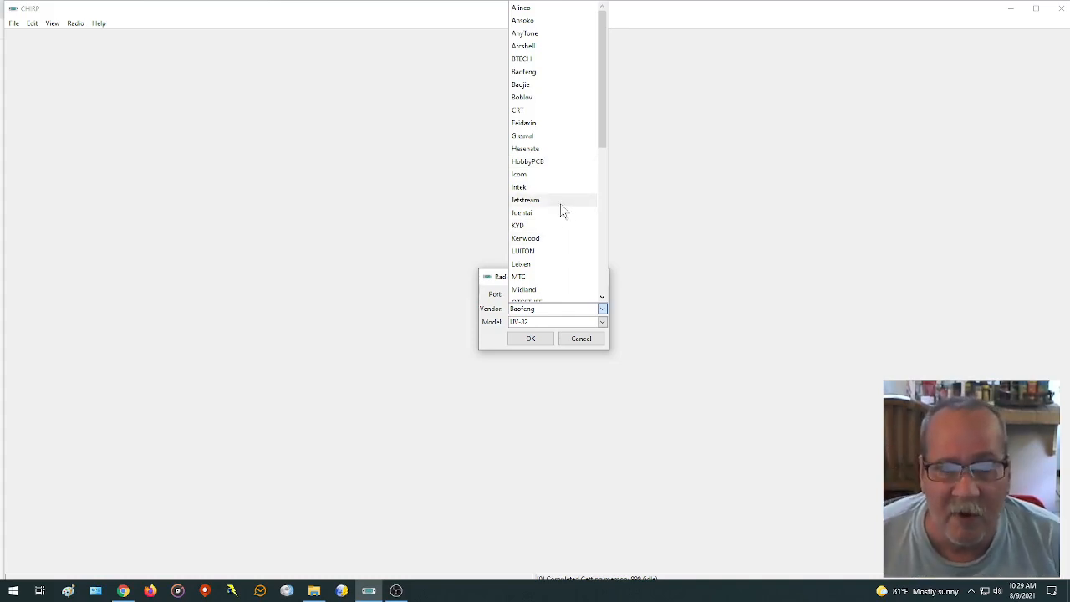
left_click(647, 212)
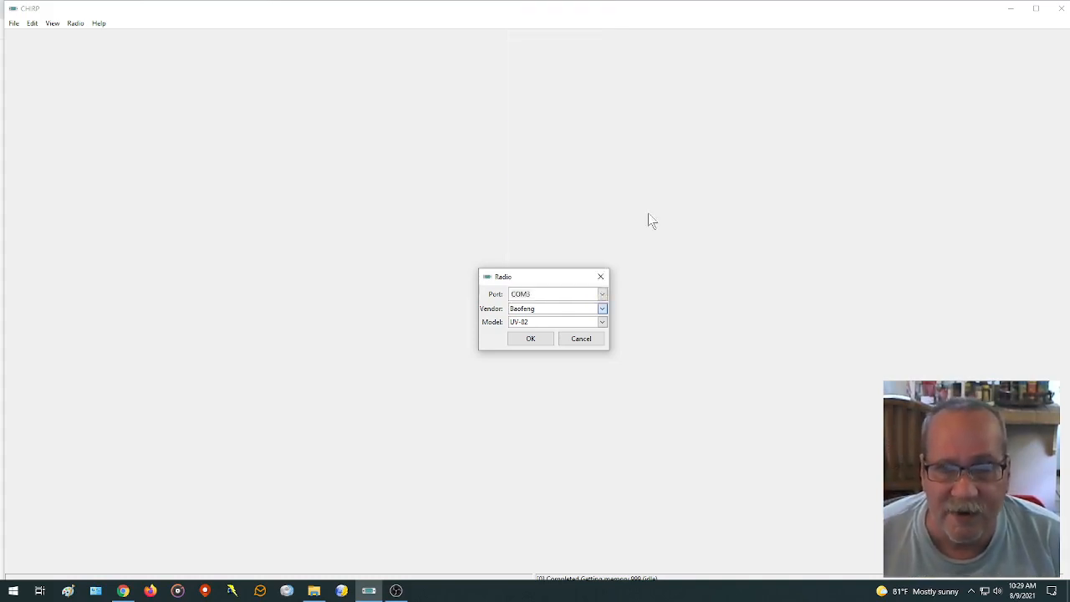
left_click(602, 322)
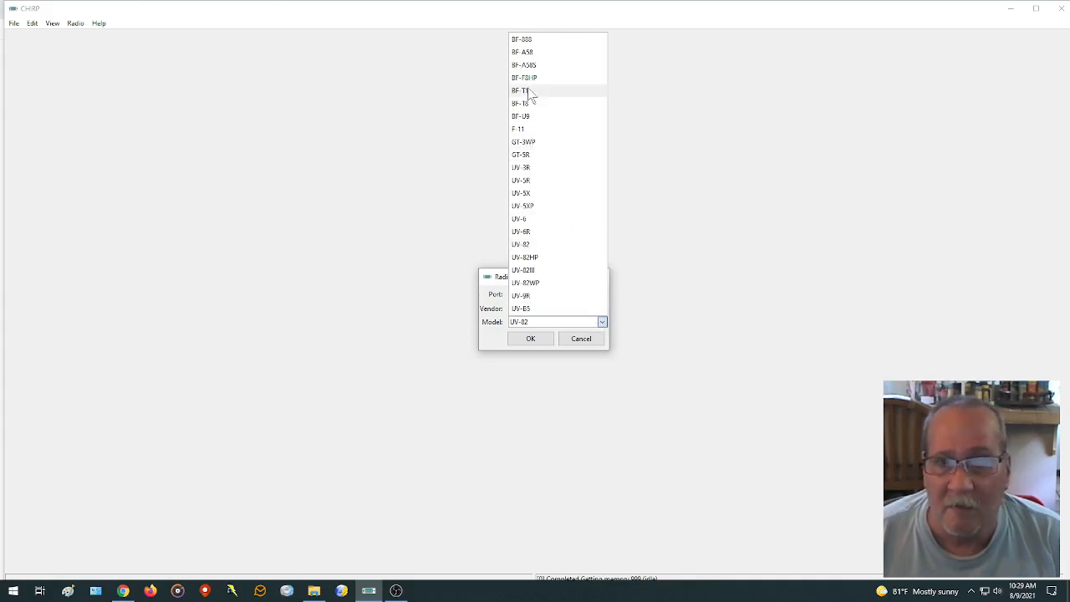
left_click(545, 245)
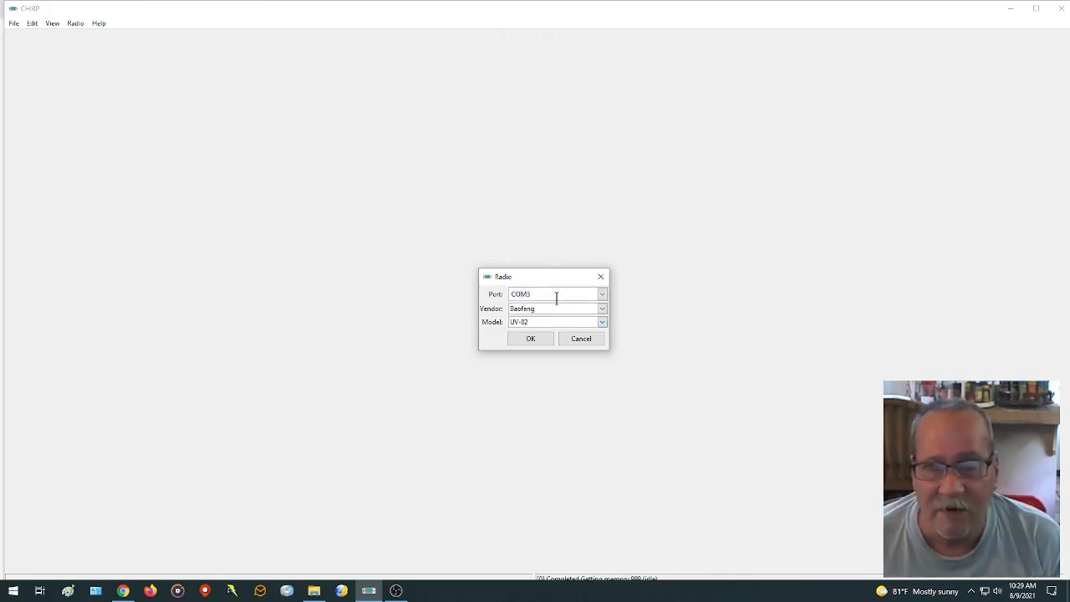
left_click(527, 338)
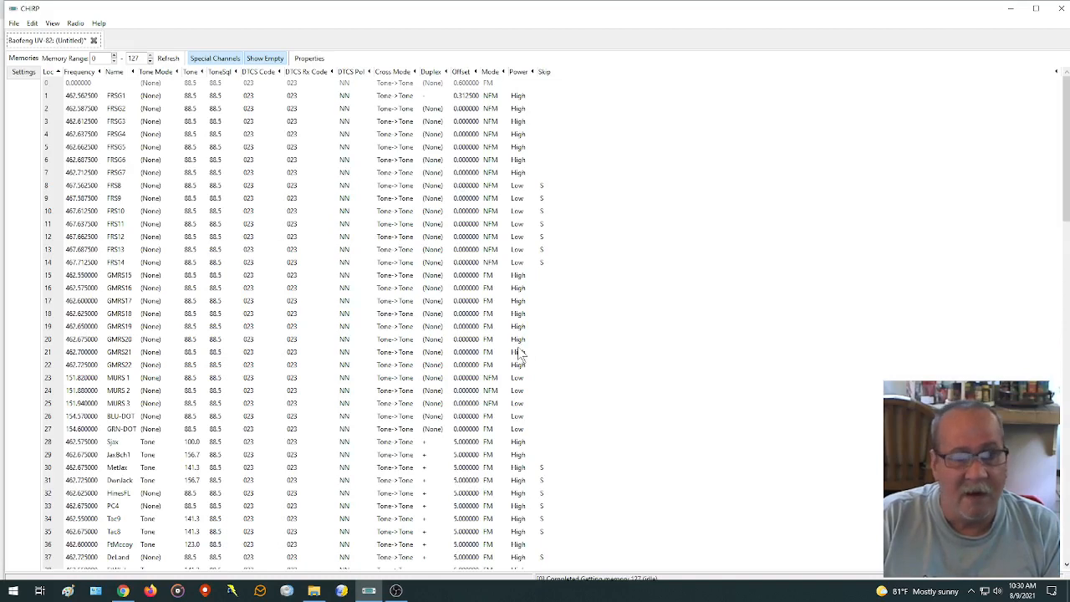
Look through the downloaded memory channels from 0 to 127, including the programmed and empty slots.
scroll(634, 315, "down", 12)
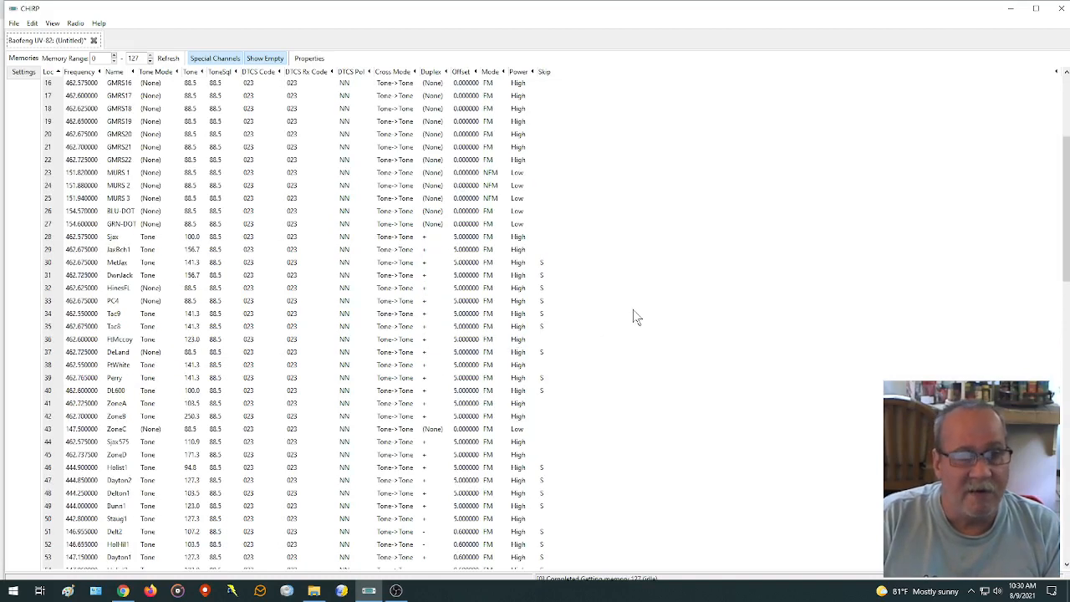
scroll(633, 313, "up", 12)
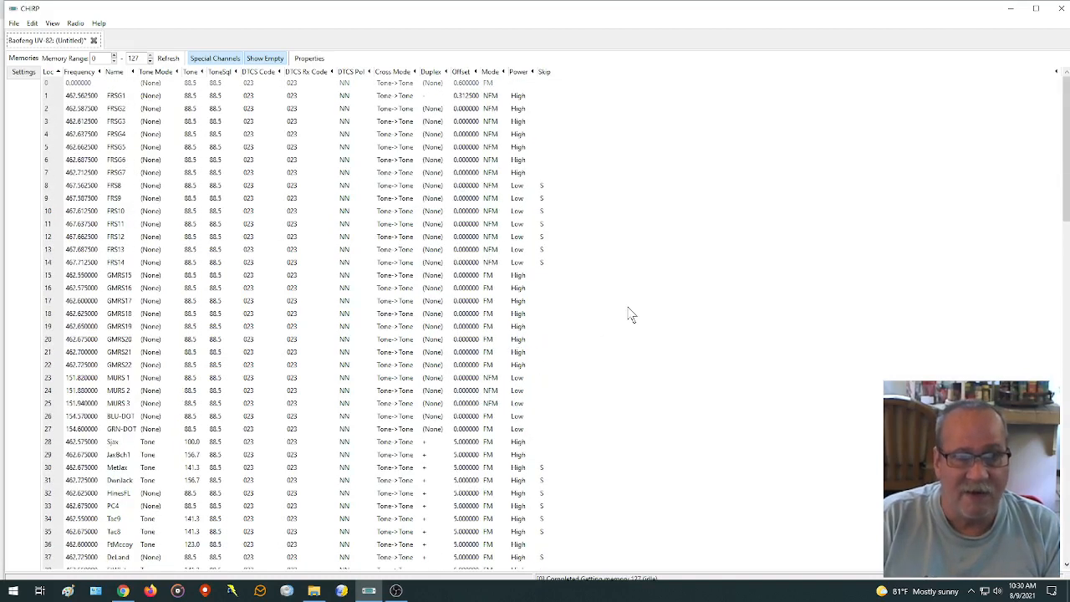
scroll(630, 318, "down", 19)
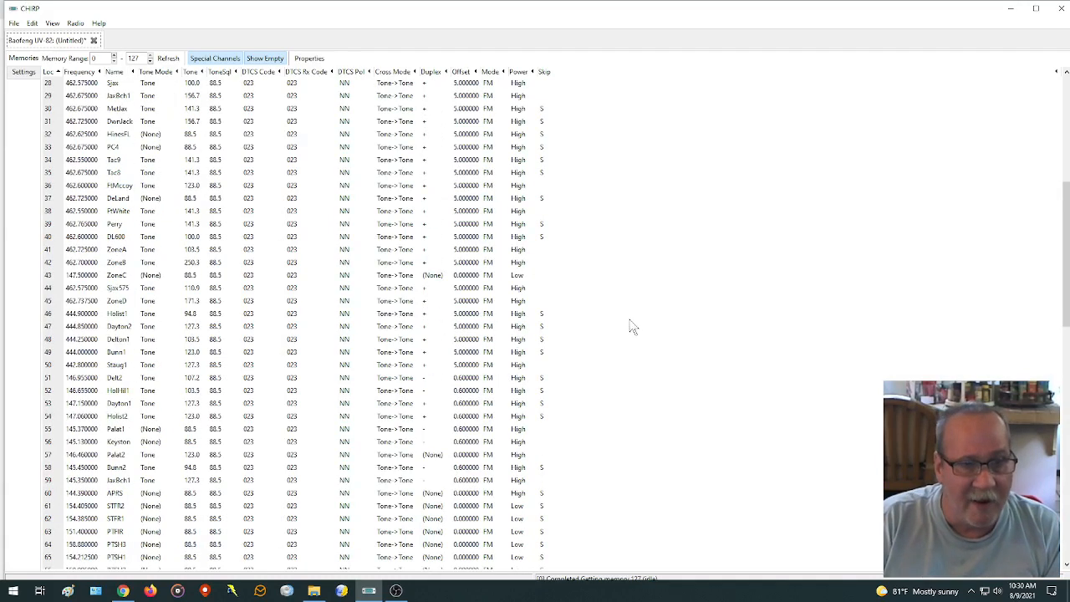
scroll(623, 339, "down", 8)
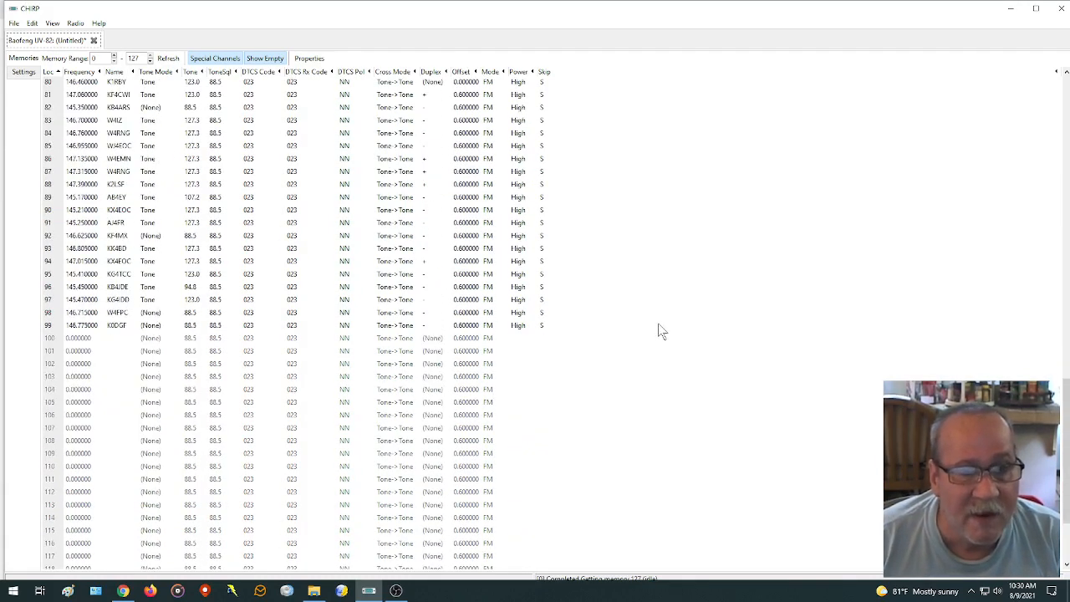
scroll(656, 326, "down", 3)
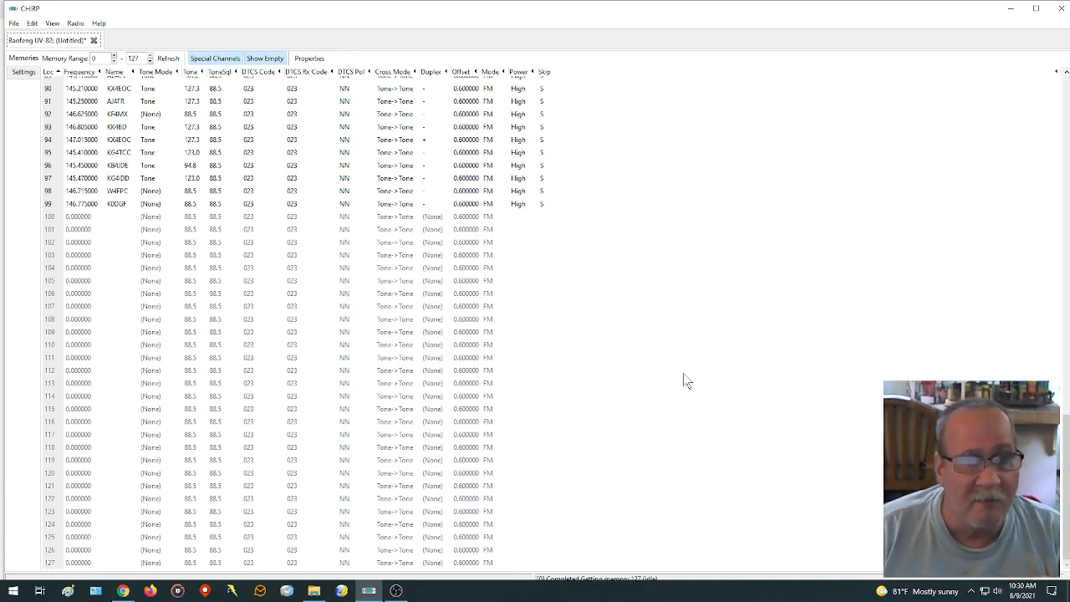
scroll(683, 376, "up", 12)
scroll(682, 381, "up", 18)
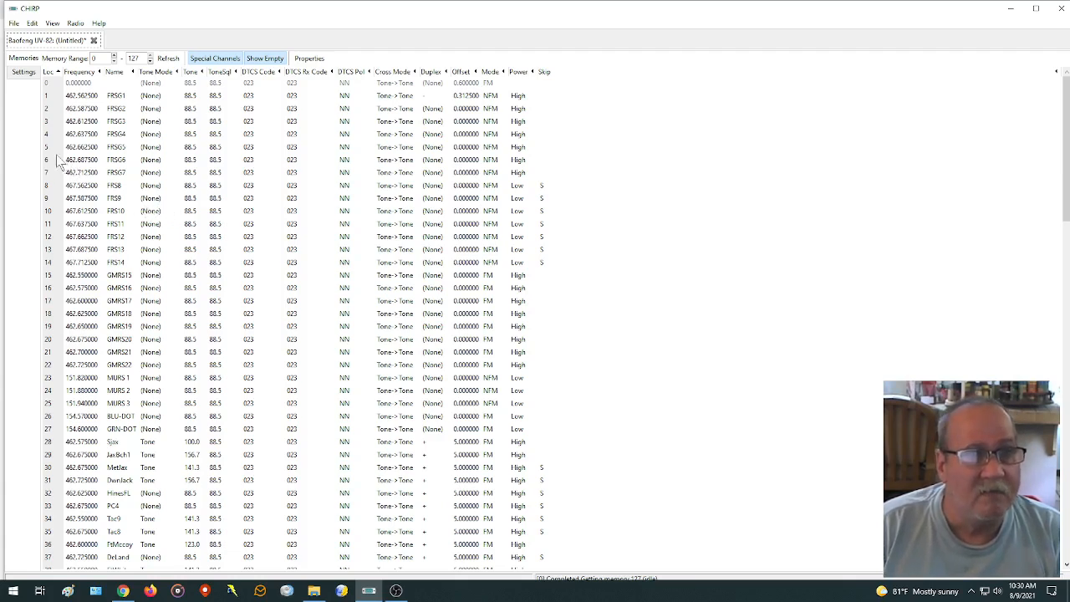
Save the downloaded radio image in the Baofeng folder as Baofeng_UV-82-2.img.
left_click(14, 23)
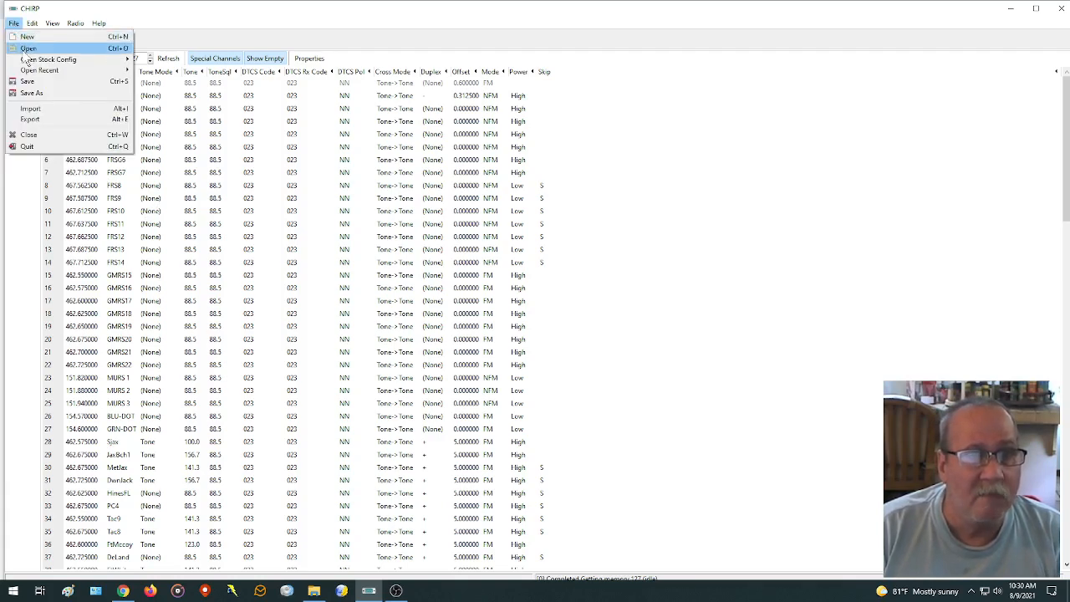
left_click(33, 94)
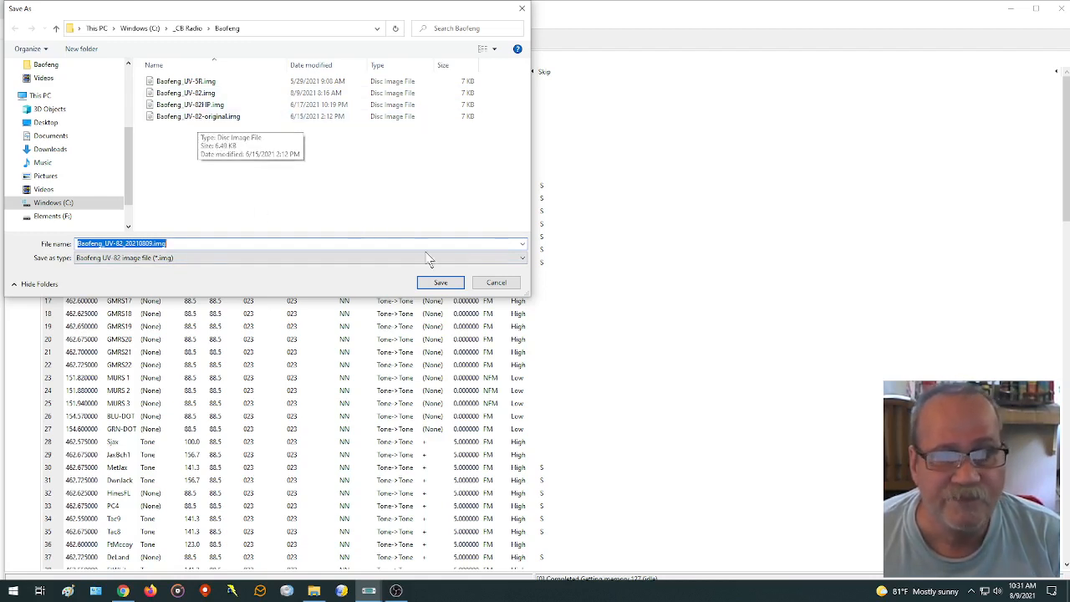
left_click(178, 243)
key("BackSpace")
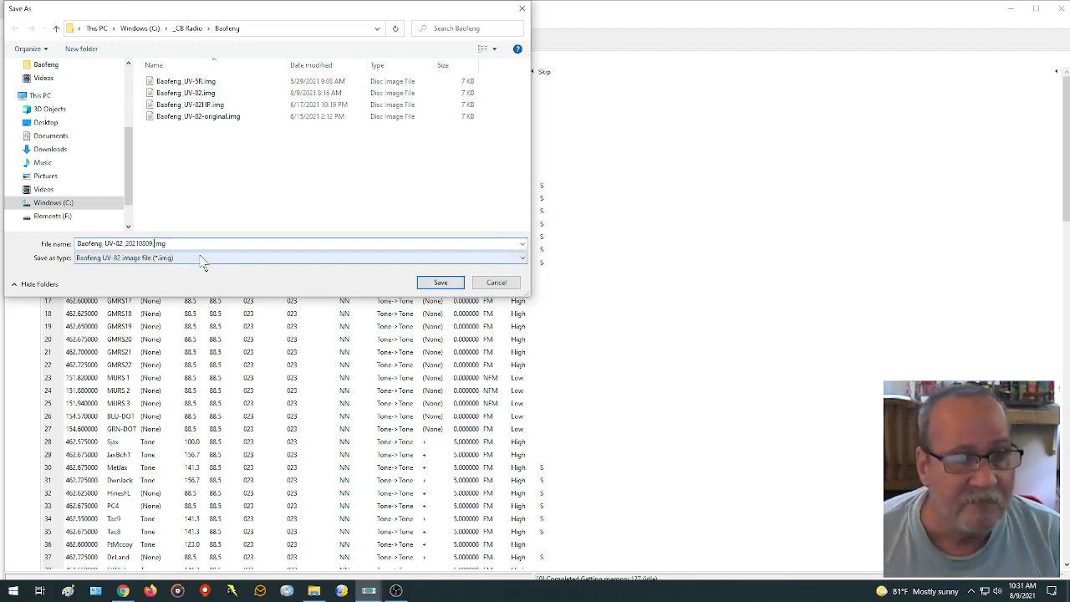
key("Left")
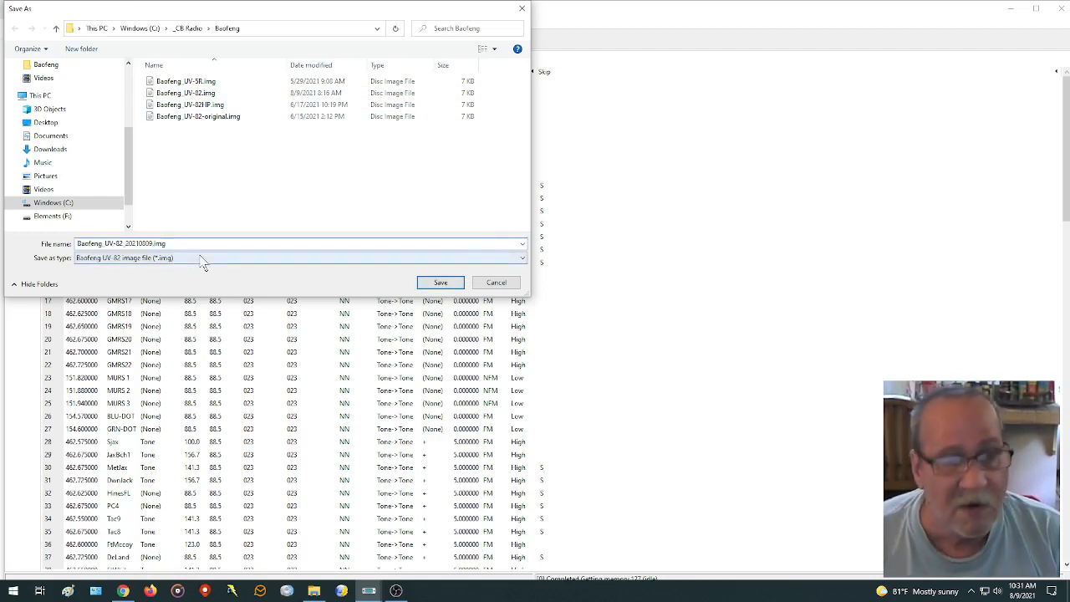
key("BackSpace")
key("BackSpace")
key("BackSpace")
key("BackSpace")
key("BackSpace")
key("BackSpace")
key("BackSpace")
key("BackSpace")
key("BackSpace")
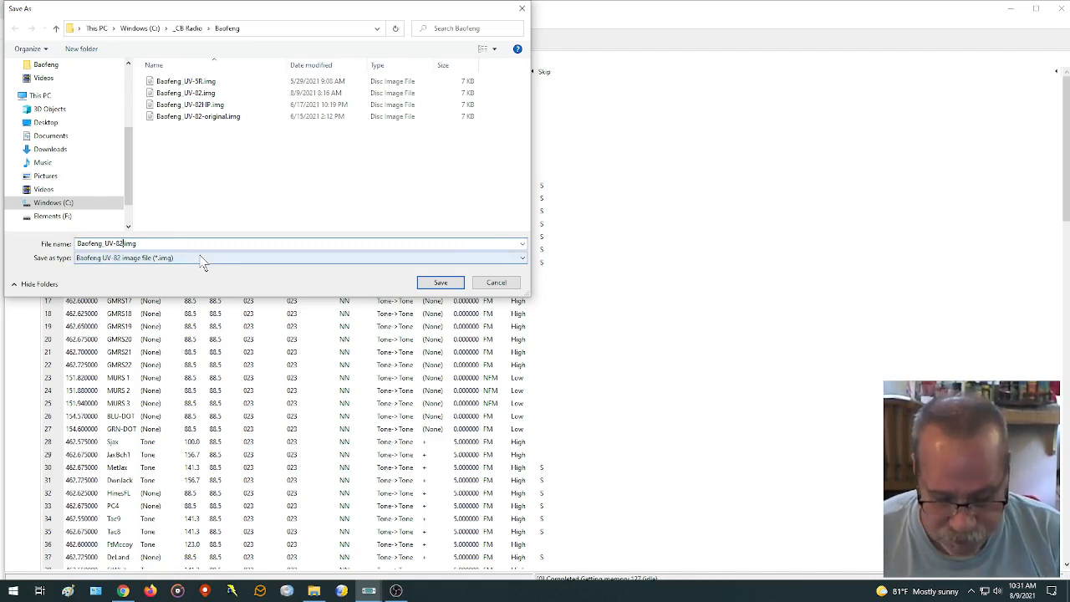
type("-2")
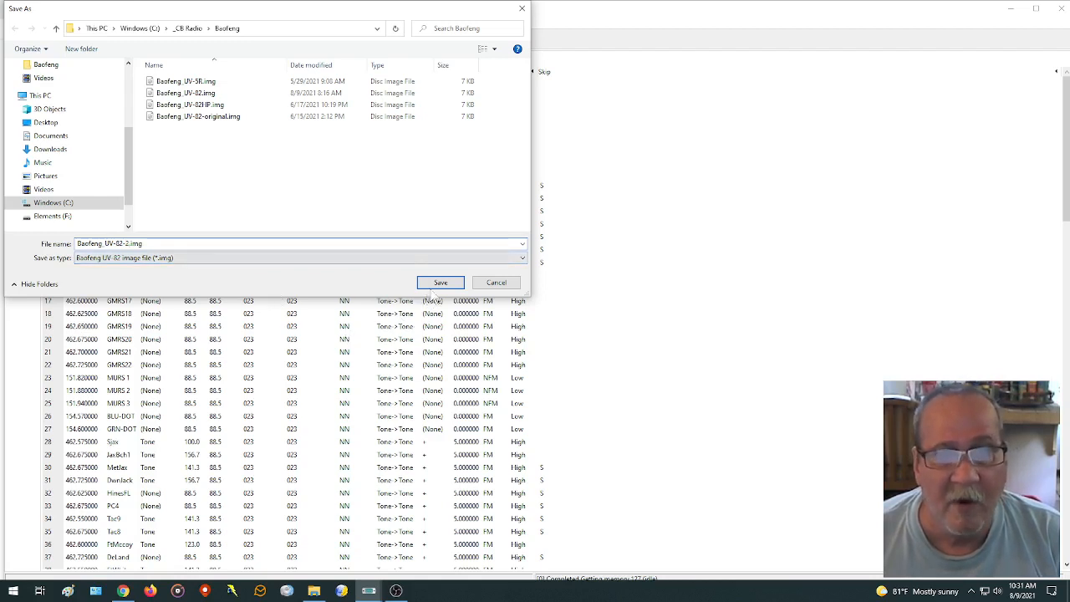
left_click(440, 282)
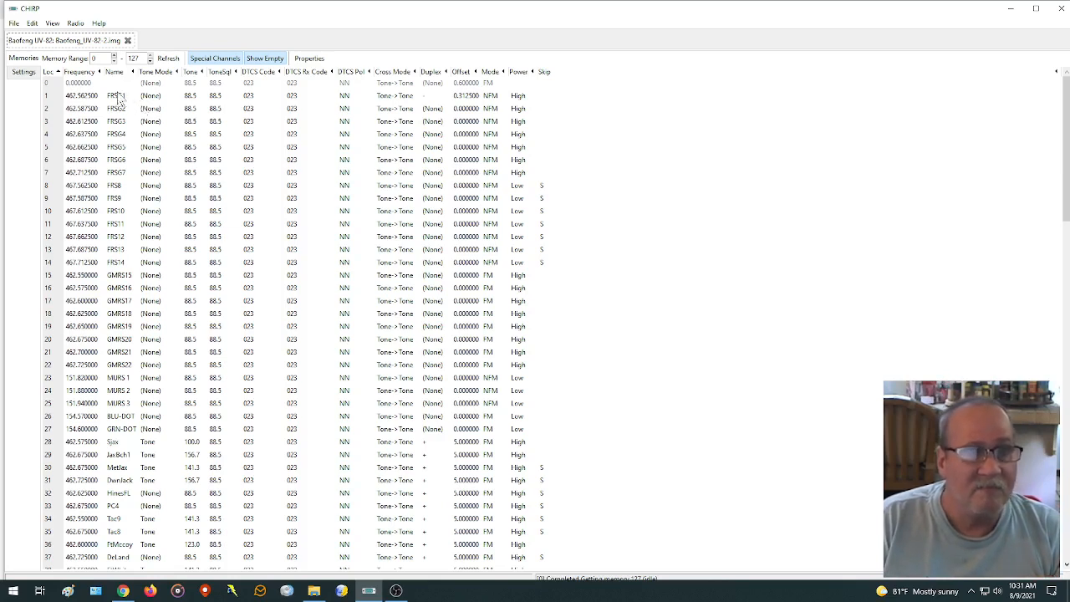
left_click(631, 187)
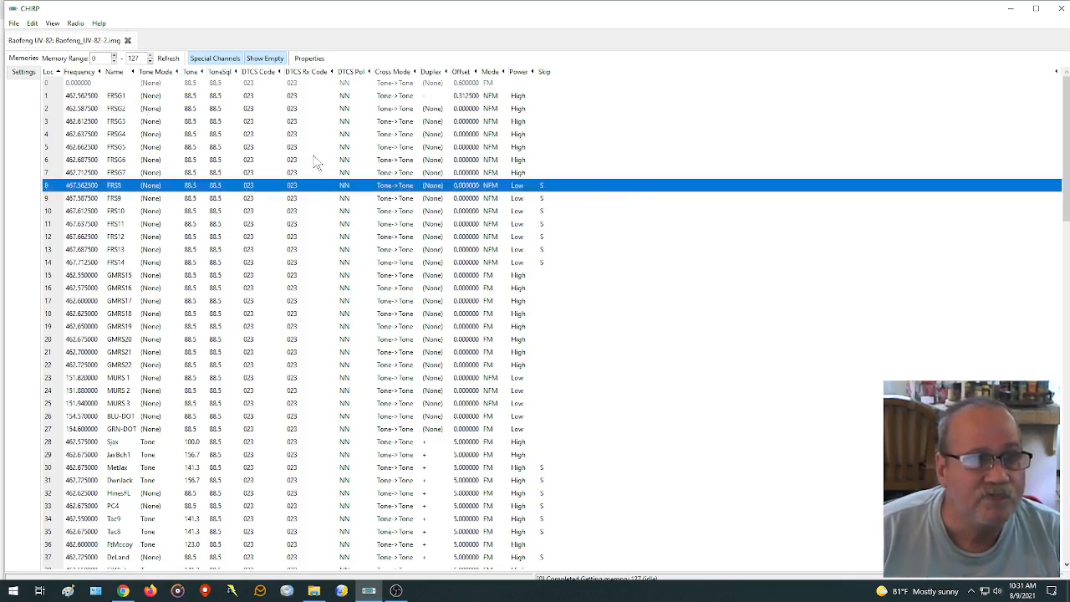
left_click(99, 150)
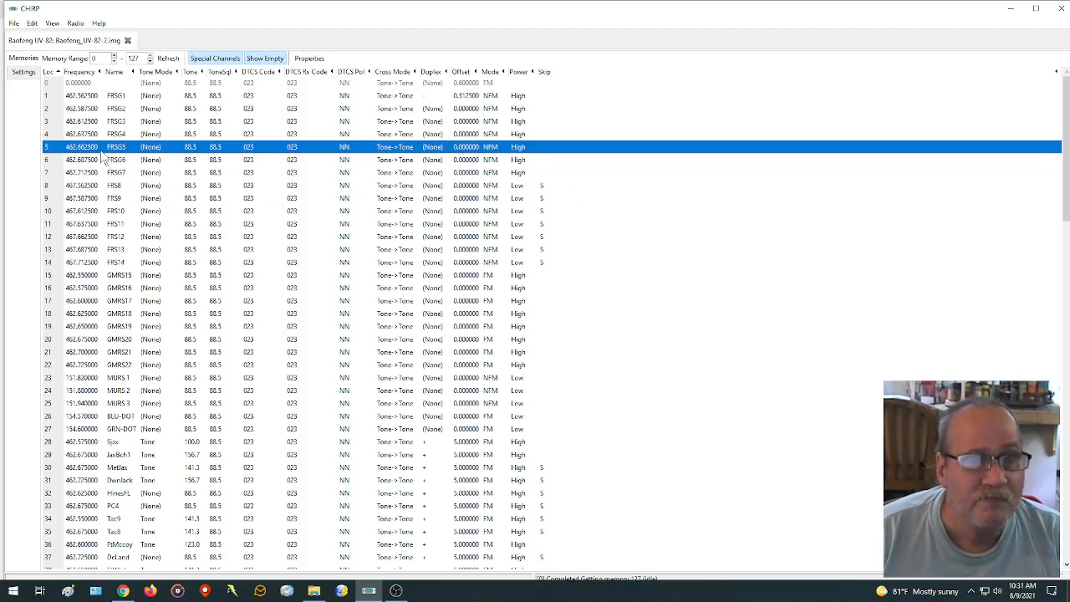
Review the radio's basic settings, trying Roger Beep (TX) on and back off.
left_click(25, 74)
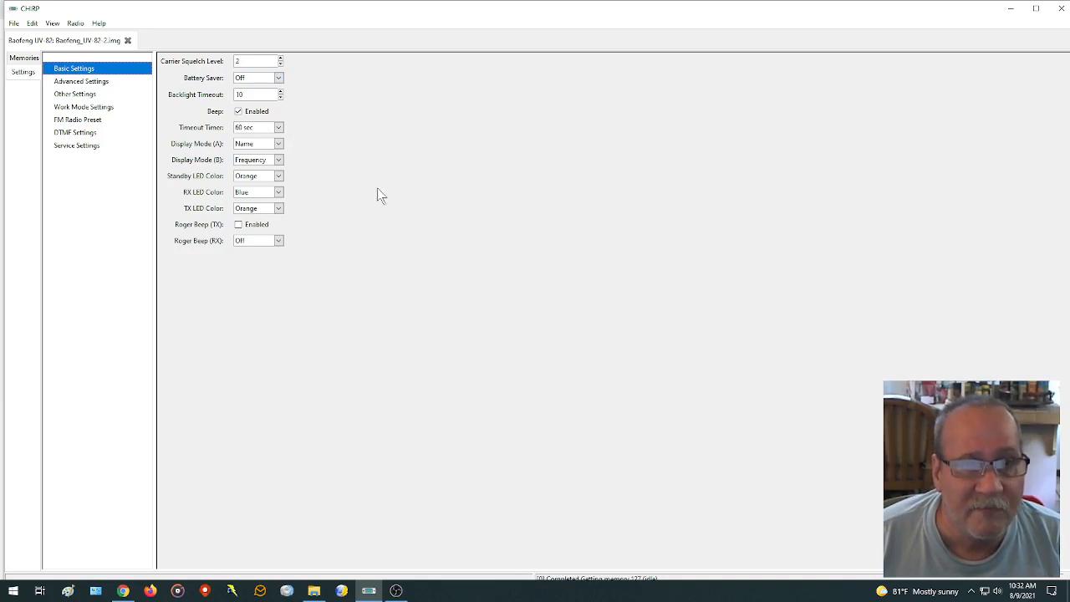
left_click(241, 226)
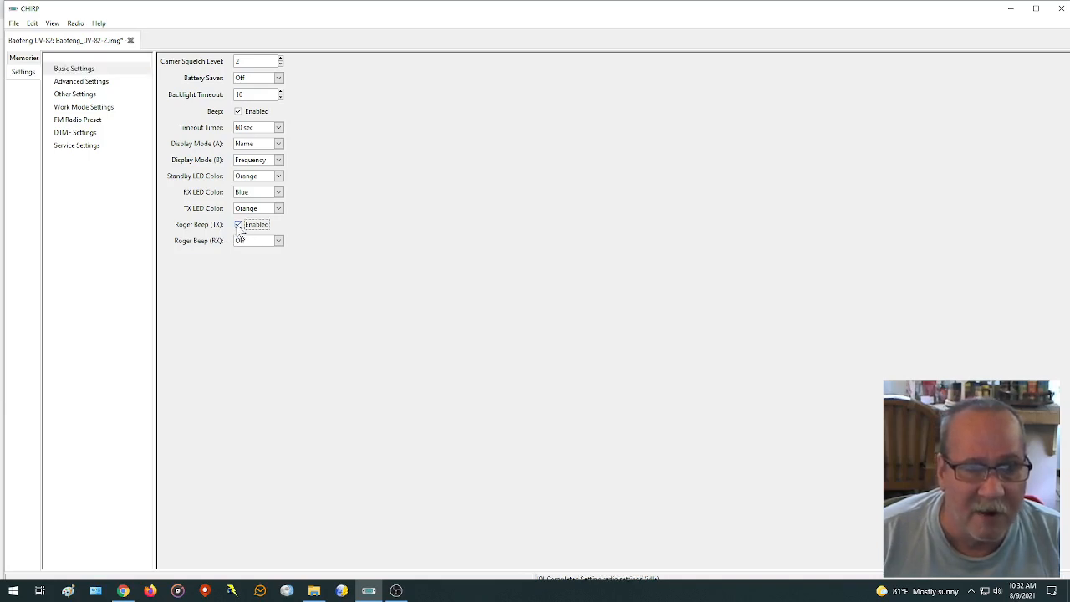
left_click(239, 227)
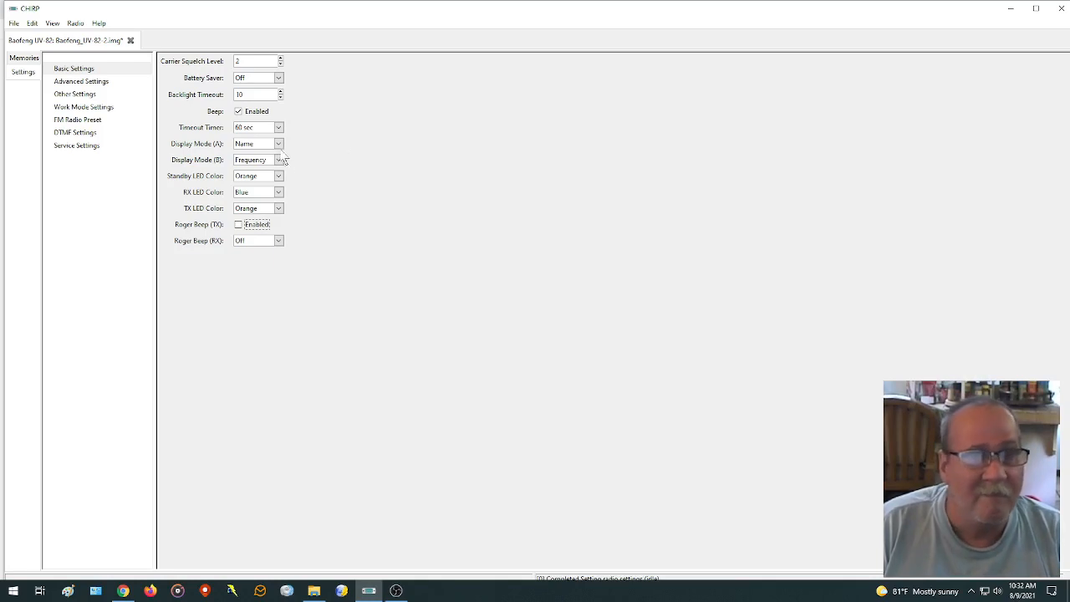
Disable Busy Channel Lockout in the radio's advanced settings.
left_click(95, 83)
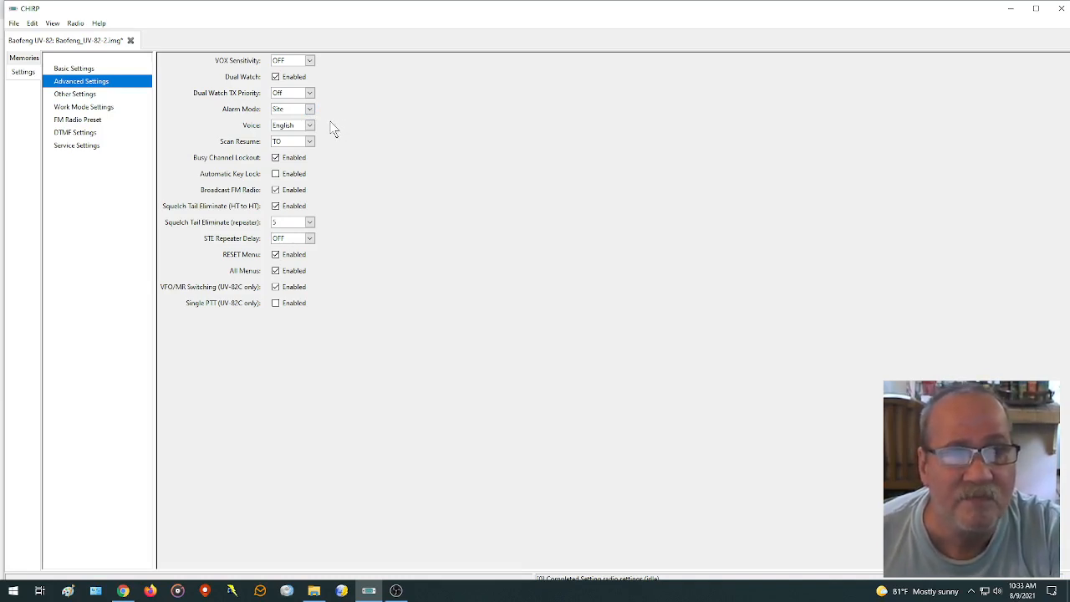
left_click(276, 171)
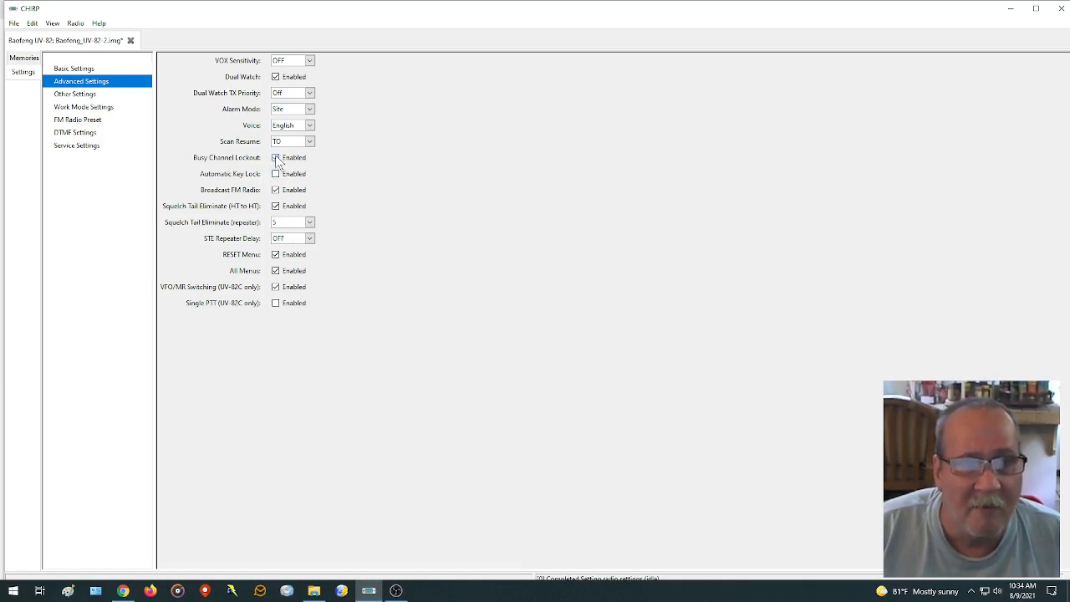
left_click(276, 158)
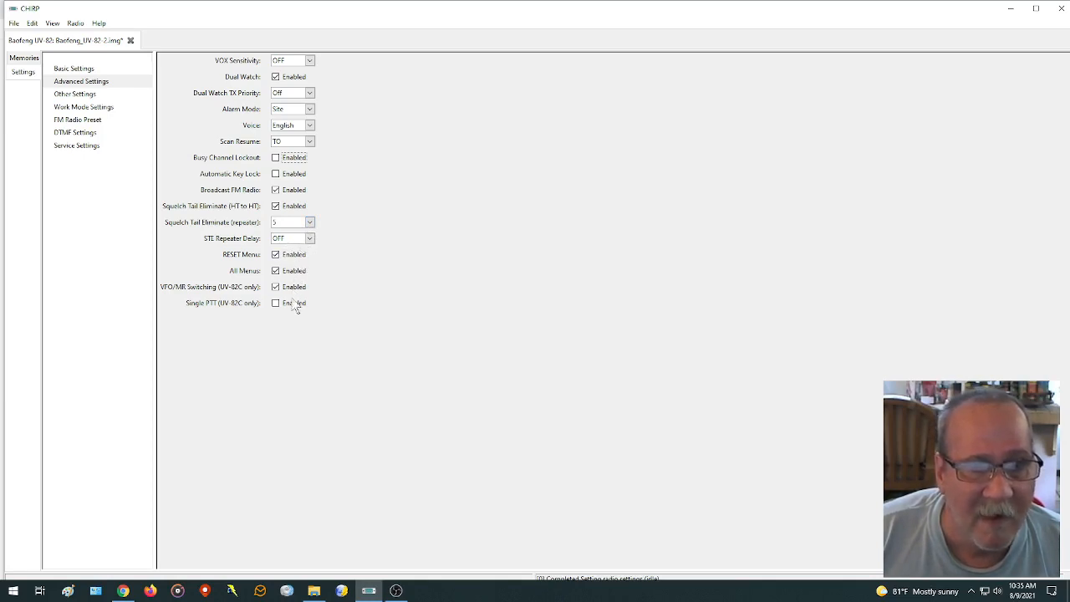
Review the radio's other settings, work mode settings, FM radio preset and DTMF settings.
left_click(76, 95)
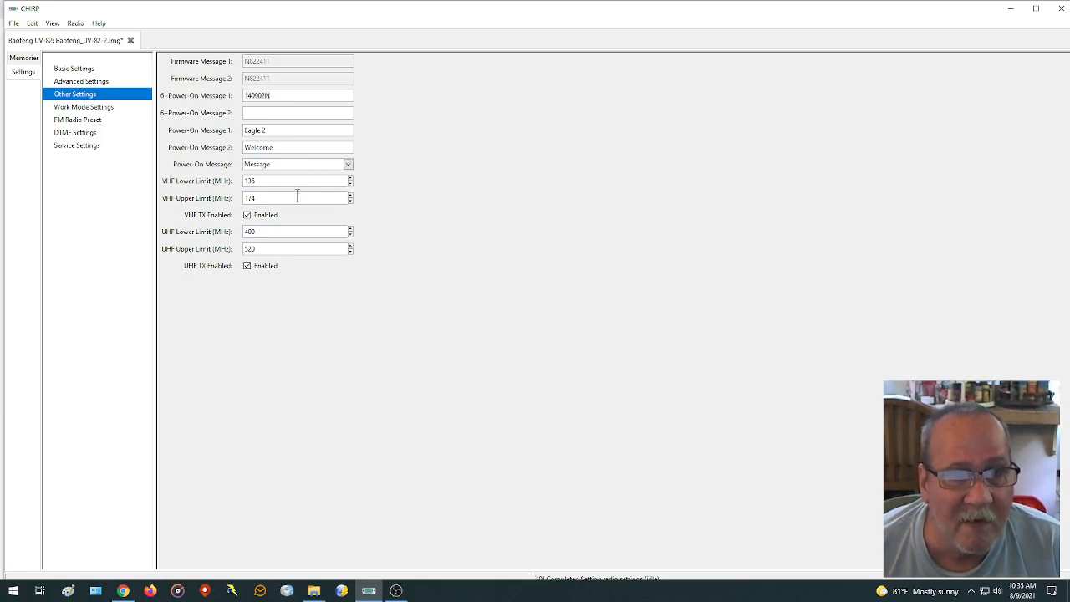
left_click(90, 108)
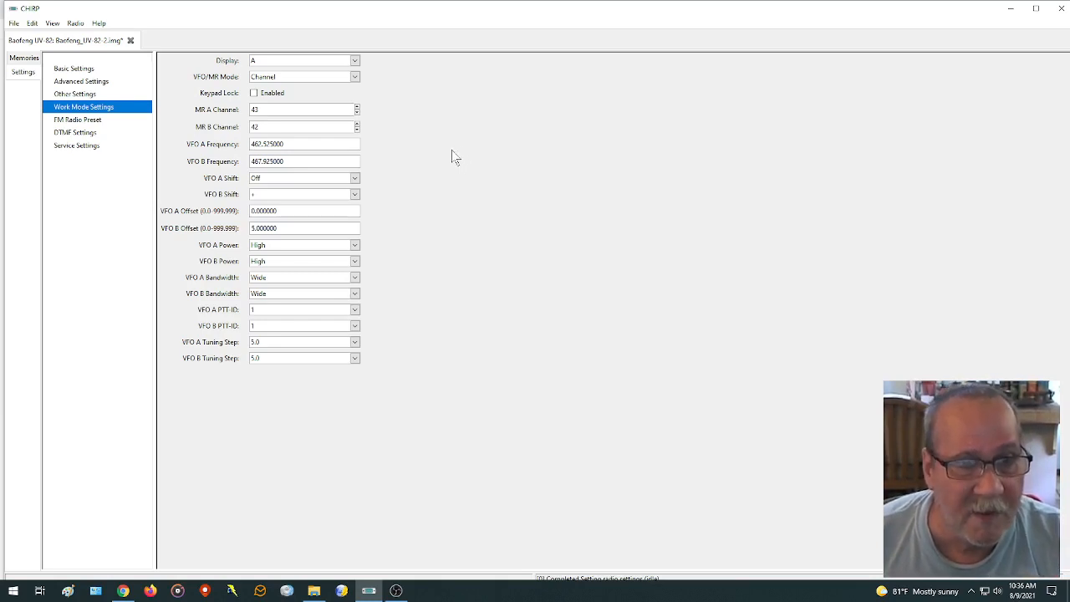
left_click(88, 122)
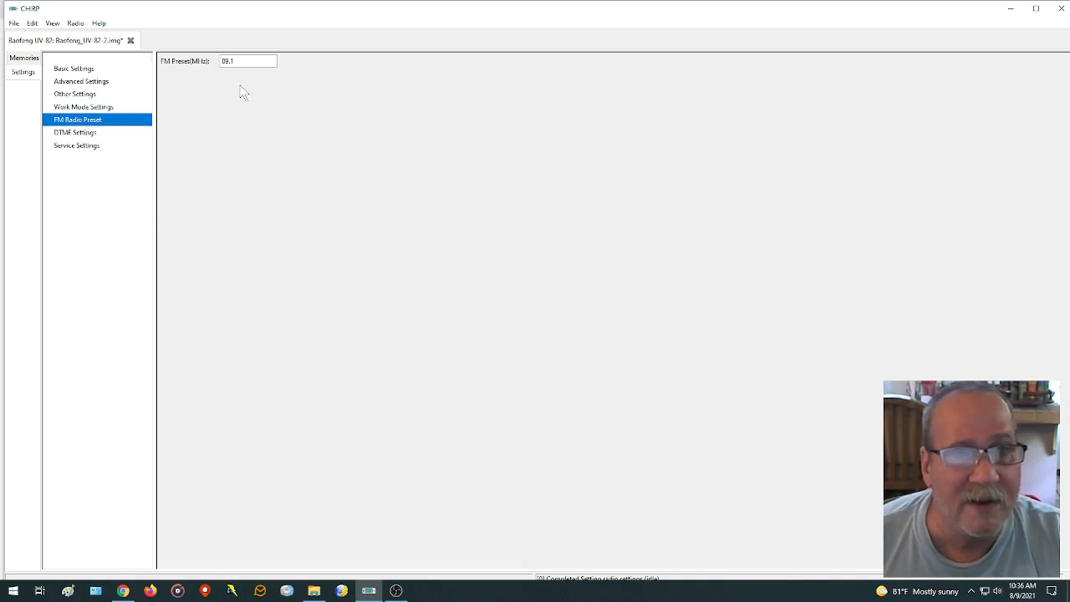
left_click(94, 134)
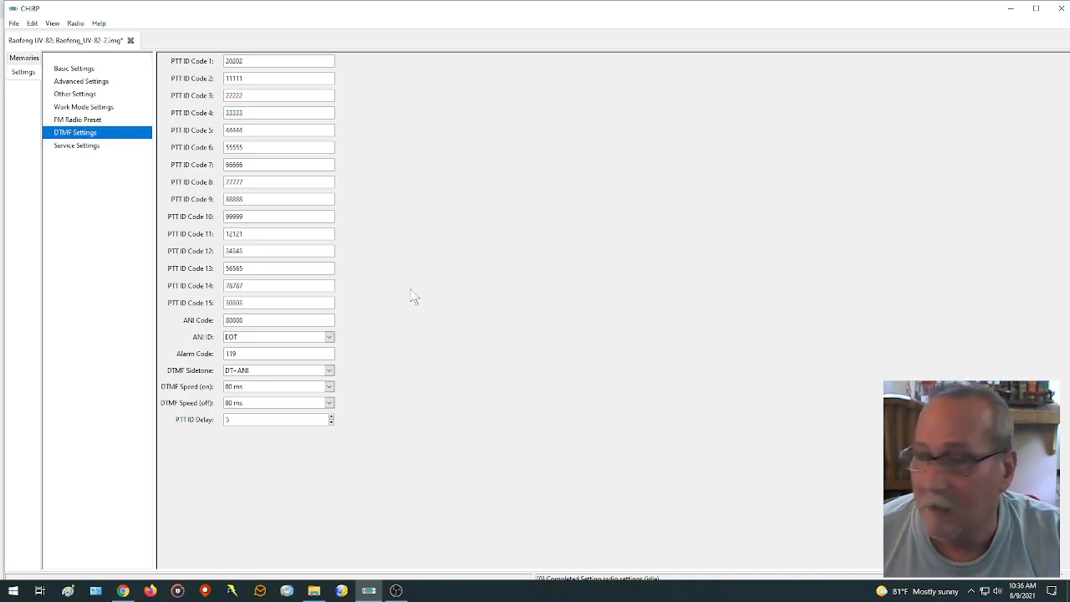
Review the radio's service settings and memory list, and close Baofeng_UV-82-2.img without saving the changes.
left_click(74, 148)
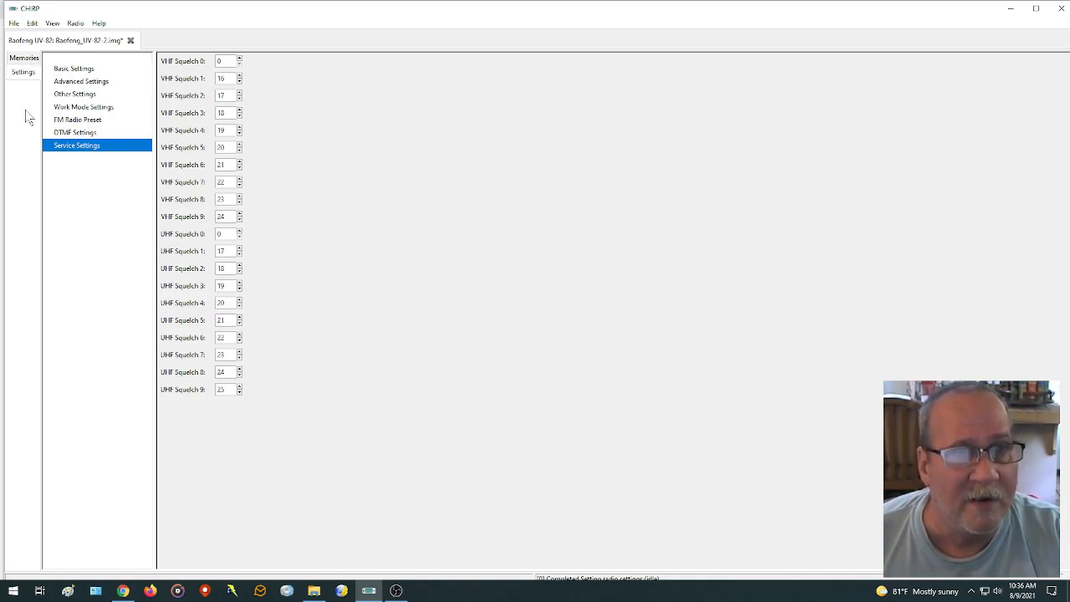
left_click(23, 58)
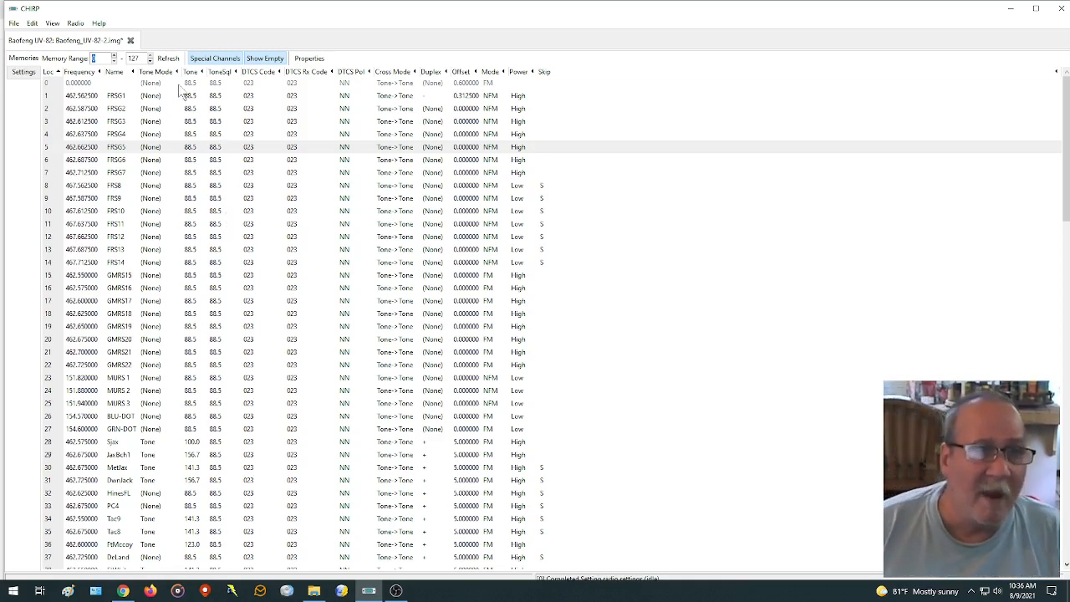
left_click(131, 40)
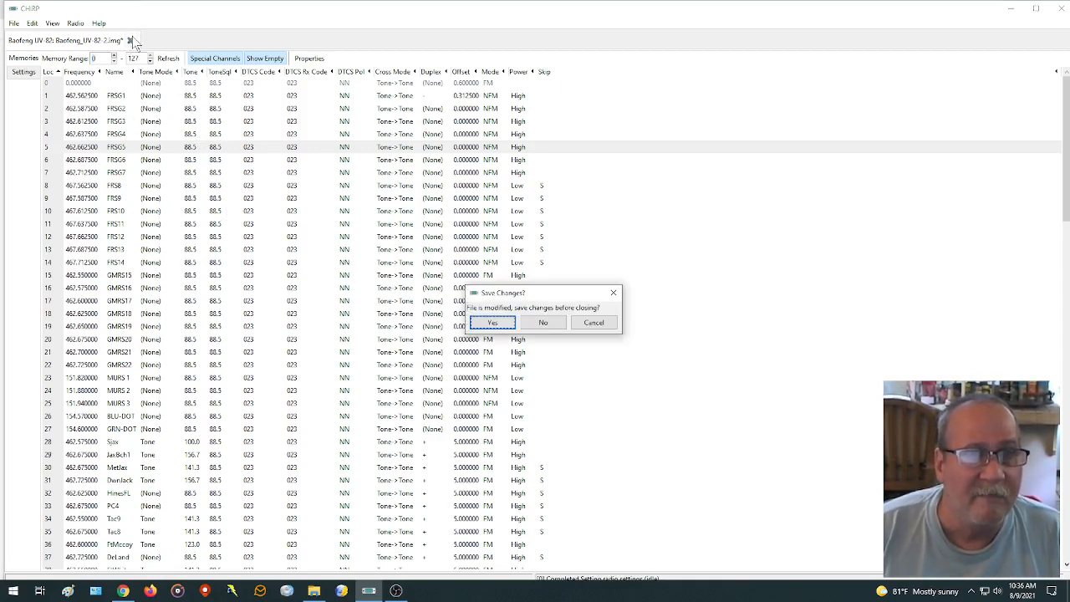
left_click(544, 324)
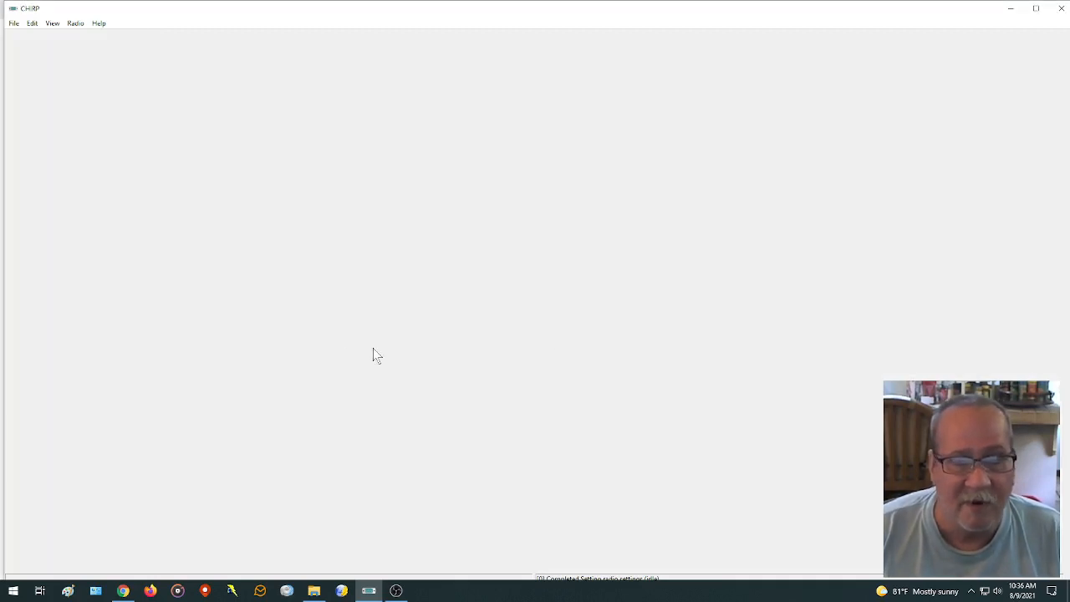
Open the US MURS Channels stock configuration.
left_click(74, 23)
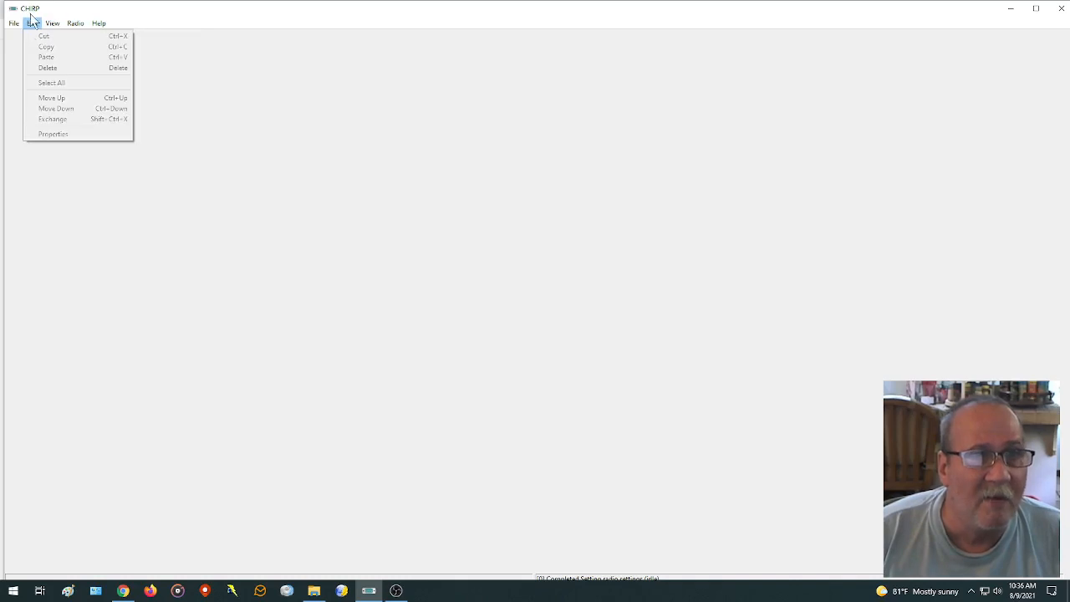
mouse_move(12, 25)
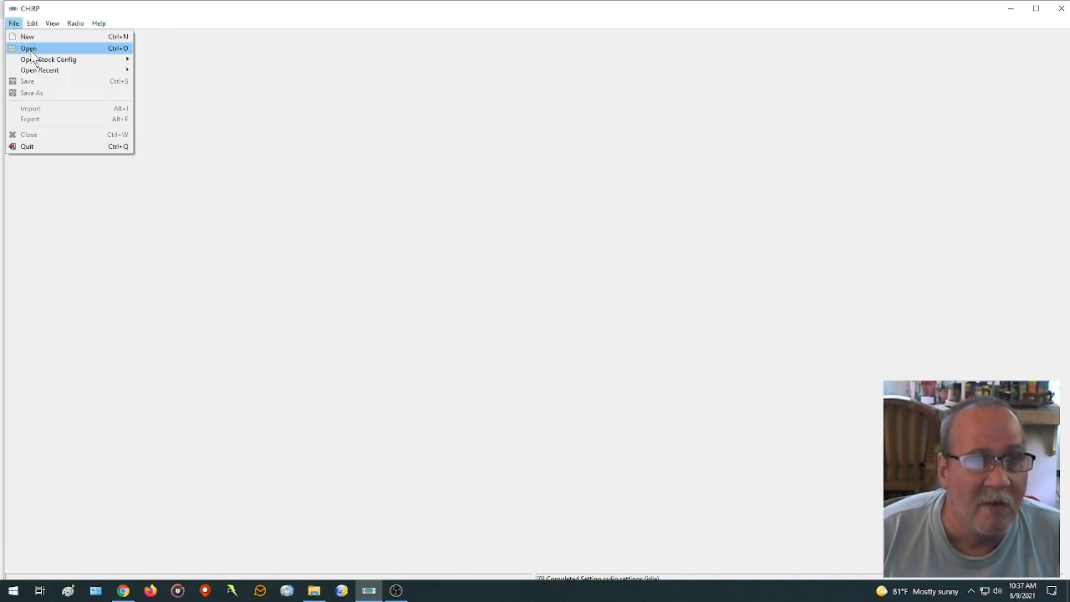
mouse_move(34, 61)
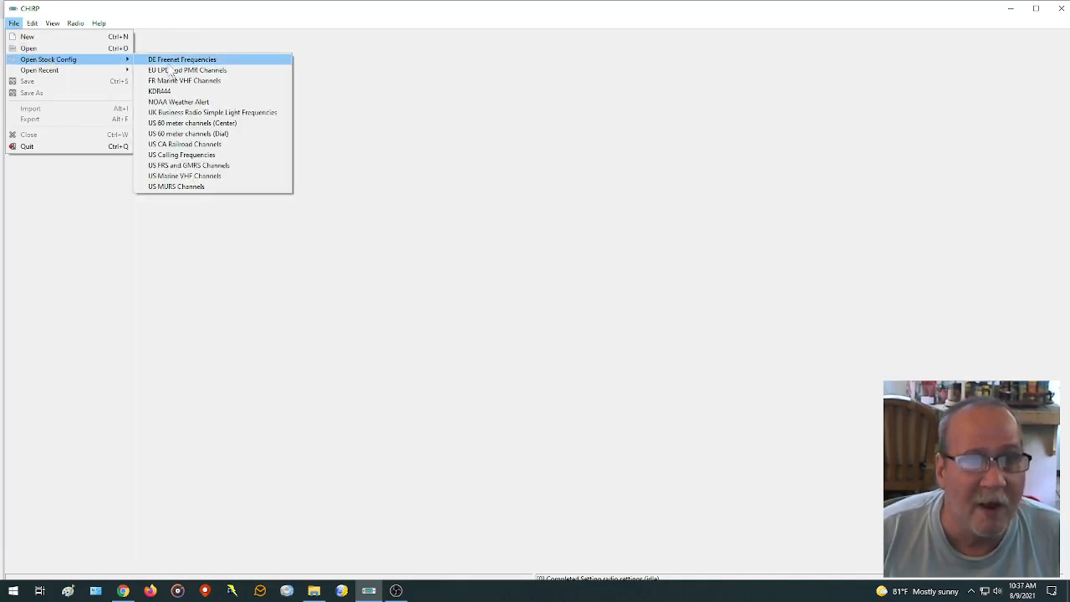
left_click(200, 187)
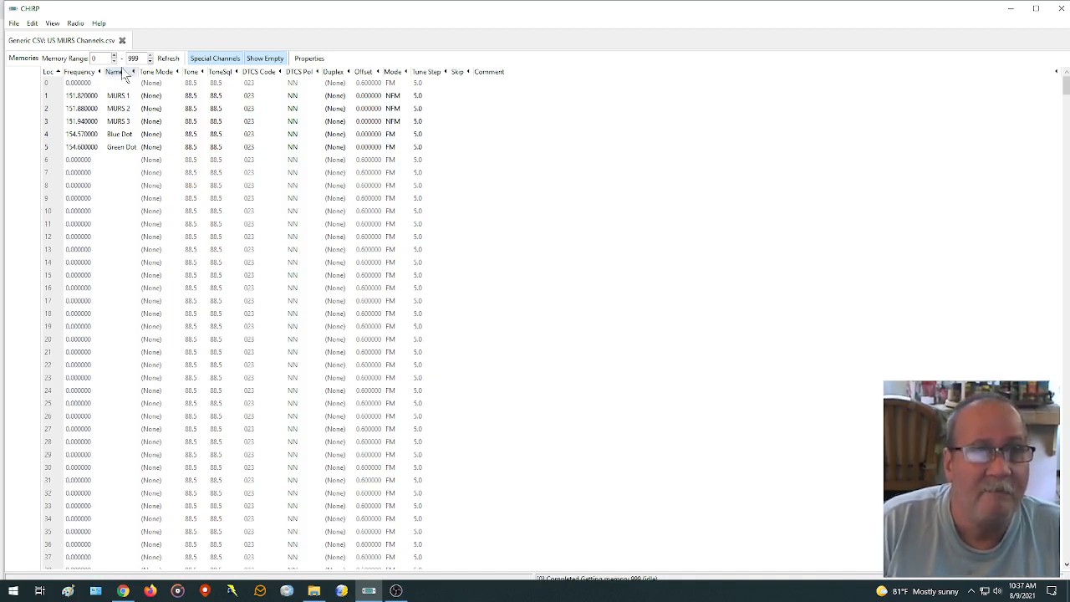
Open the US FRS and GMRS Channels stock configuration and display its channel list.
left_click(14, 24)
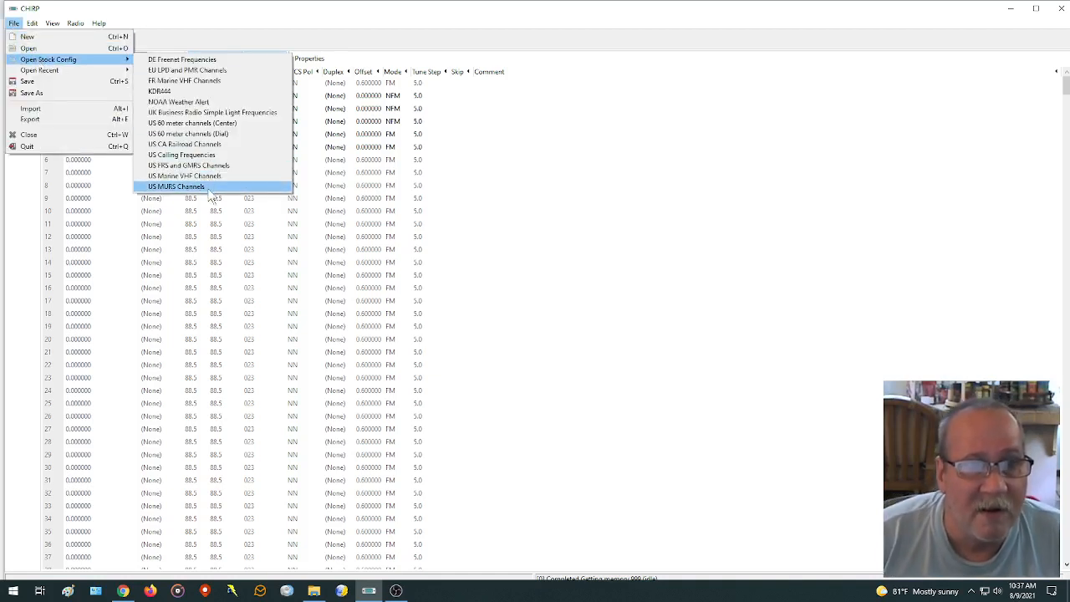
left_click(206, 166)
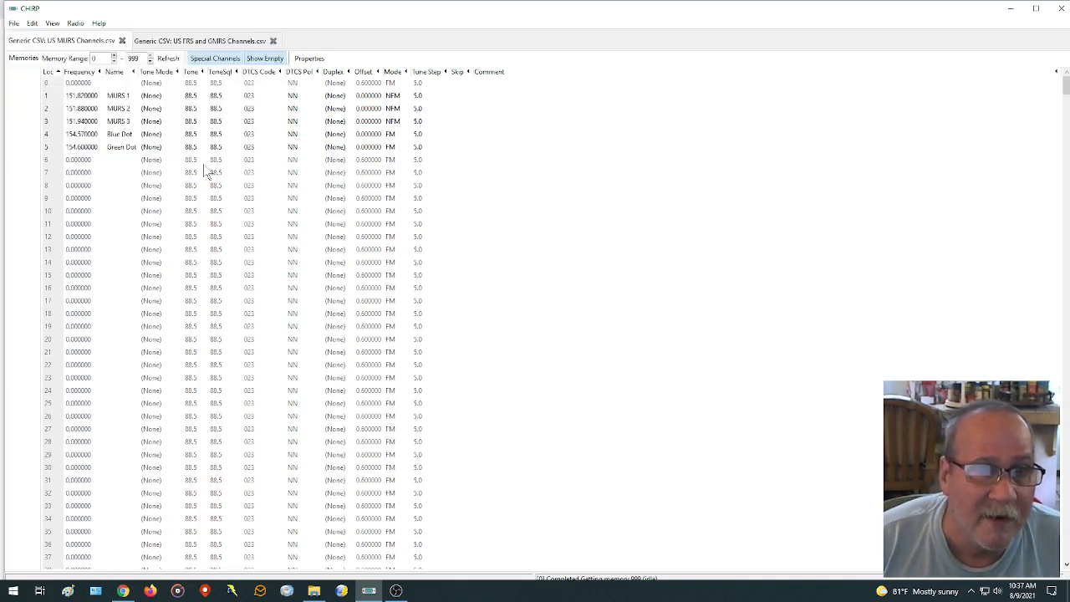
left_click(213, 43)
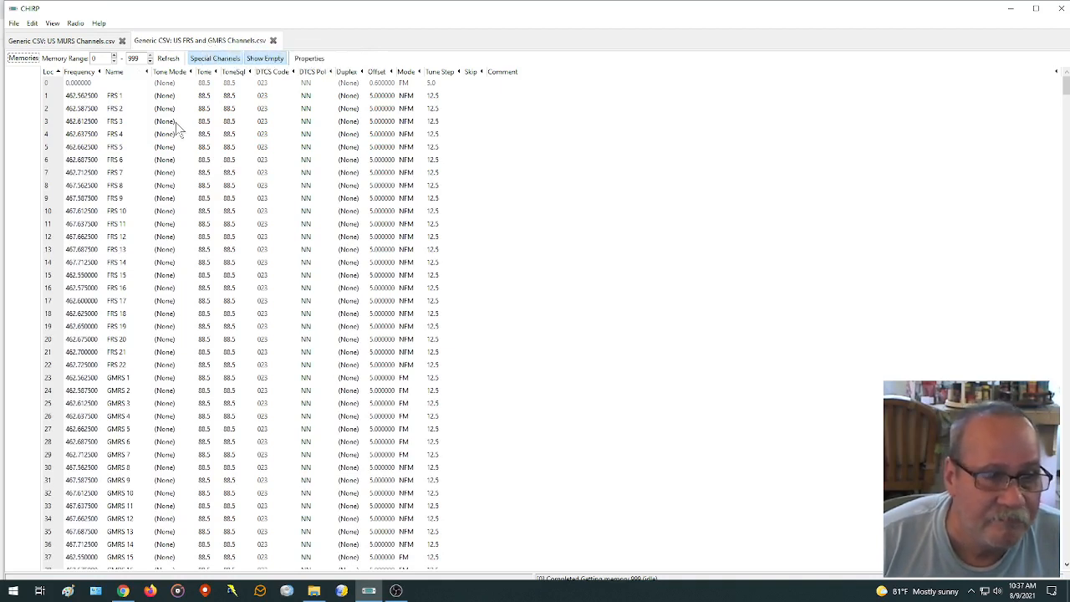
Look through the stock FRS and GMRS channels, including the GMRS repeater entries at the end of the list.
scroll(194, 231, "down", 4)
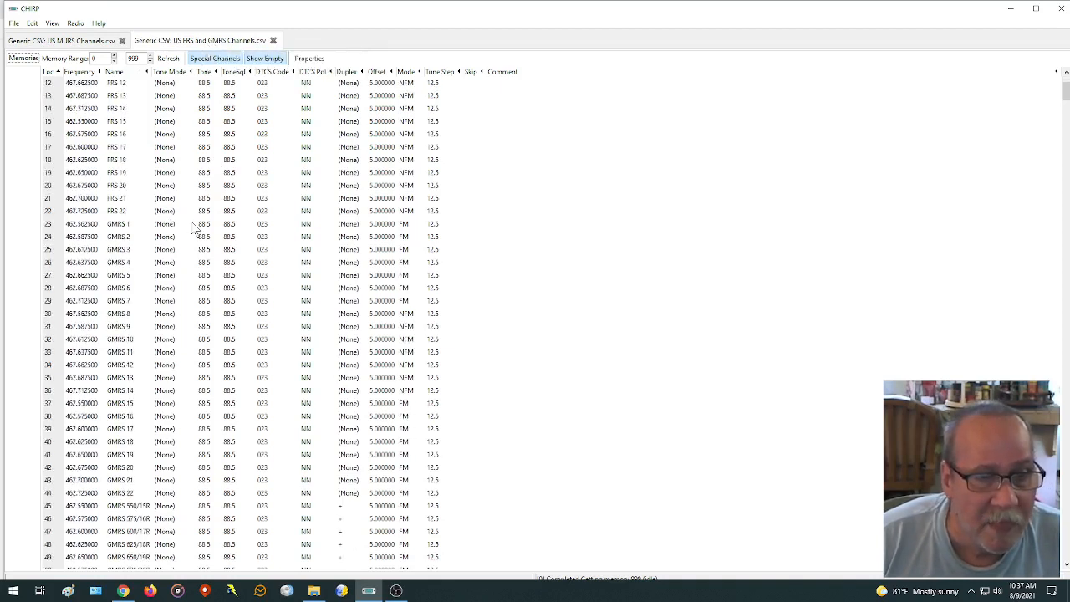
scroll(194, 231, "up", 4)
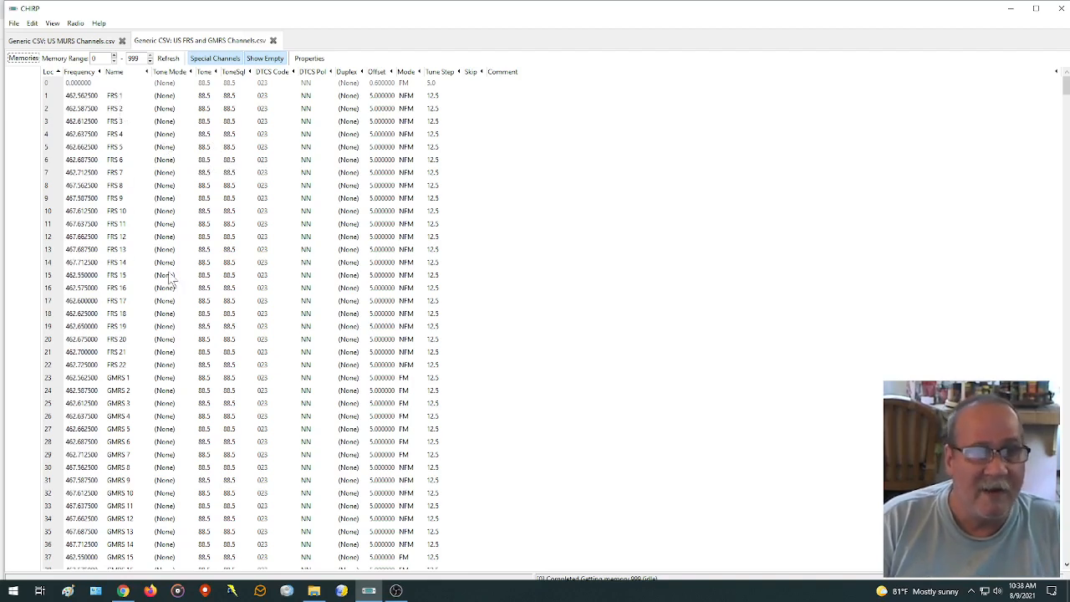
scroll(215, 286, "down", 4)
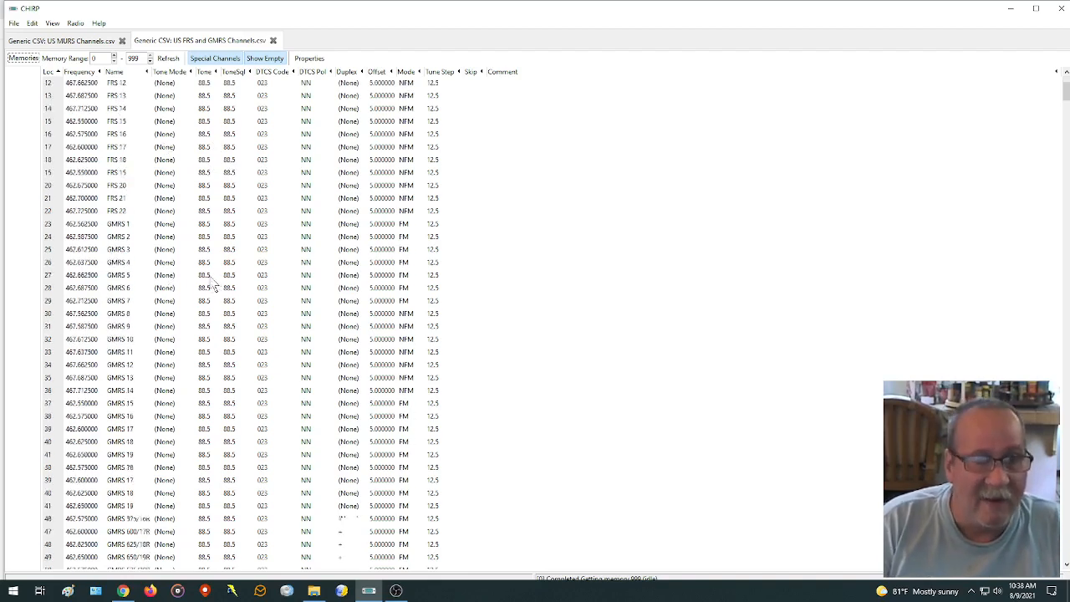
scroll(215, 286, "down", 5)
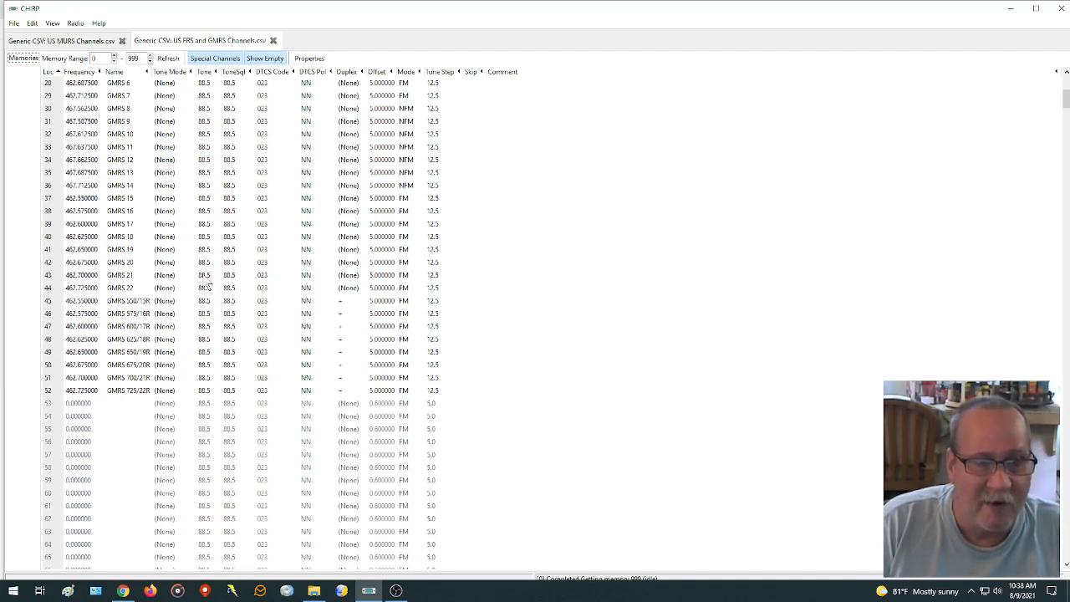
scroll(206, 286, "down", 1)
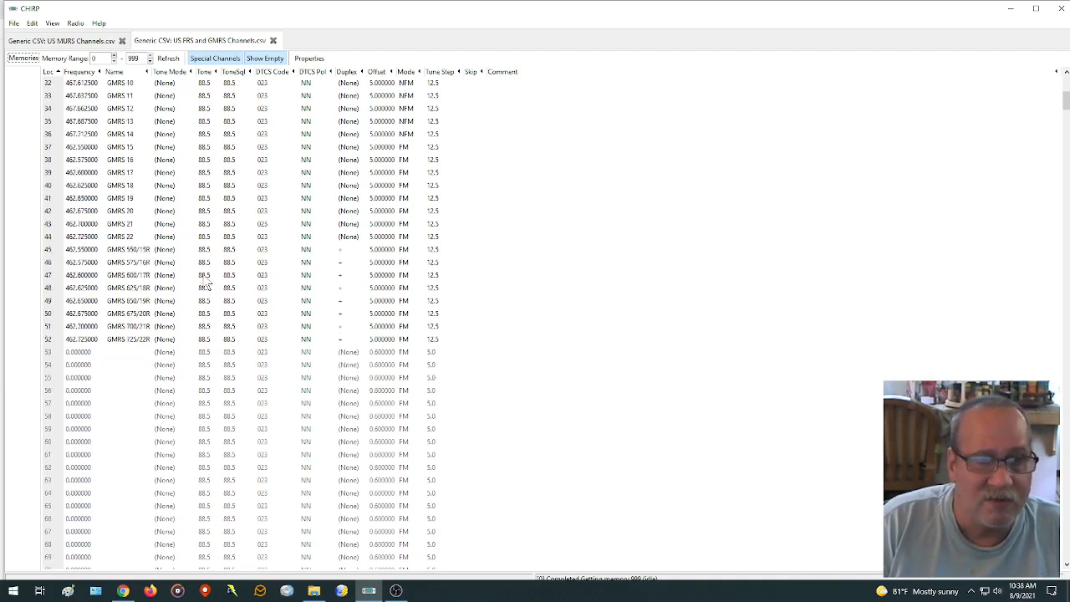
scroll(207, 286, "down", 1)
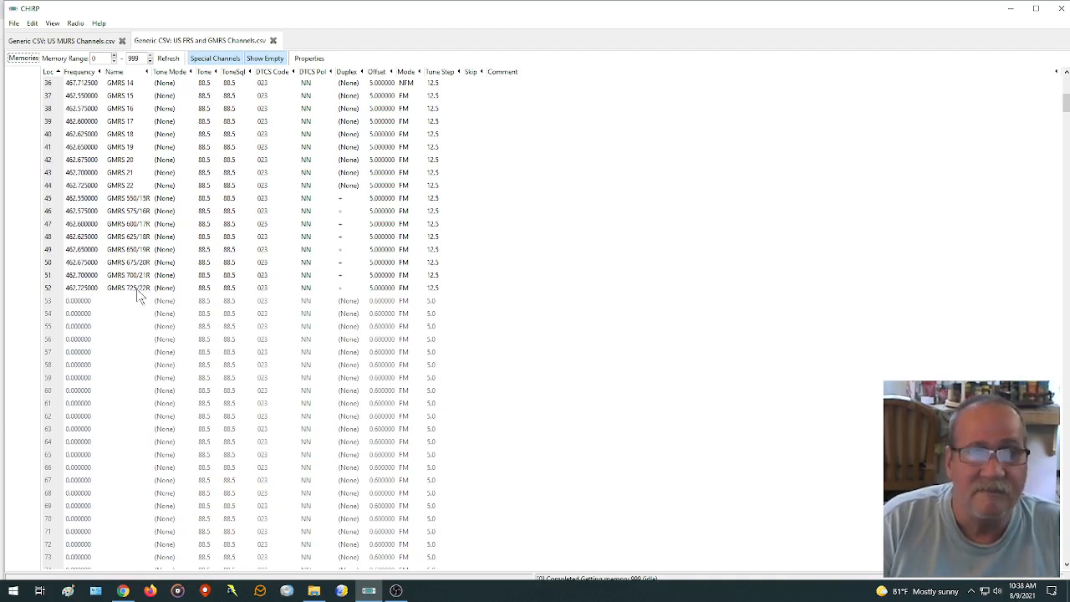
scroll(139, 295, "up", 3)
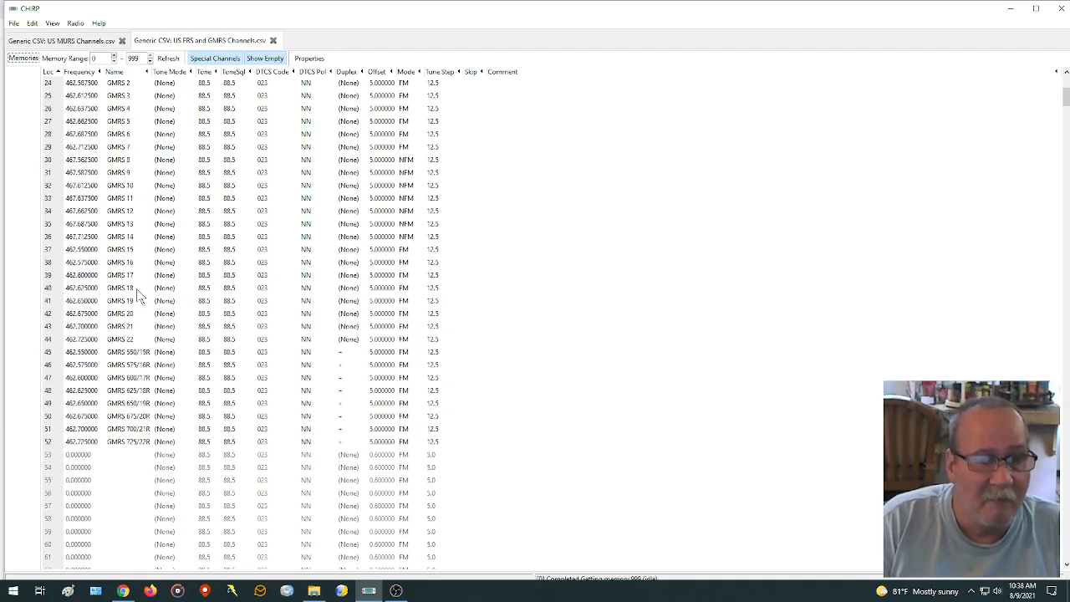
scroll(137, 289, "up", 6)
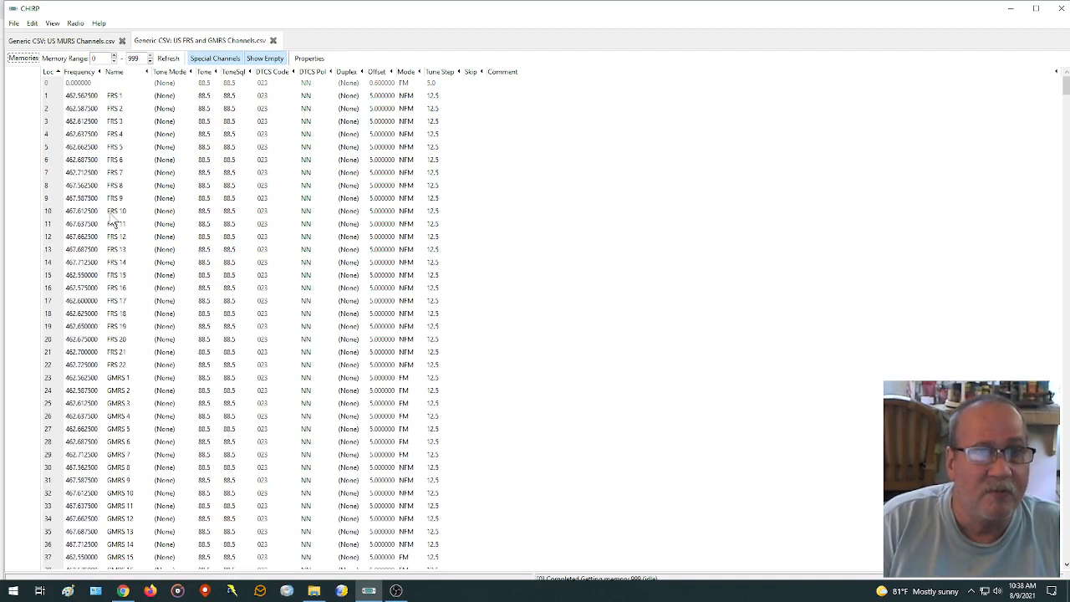
Open the NOAA Weather Alert stock configuration, view its channels, and return to the US MURS Channels list.
left_click(14, 23)
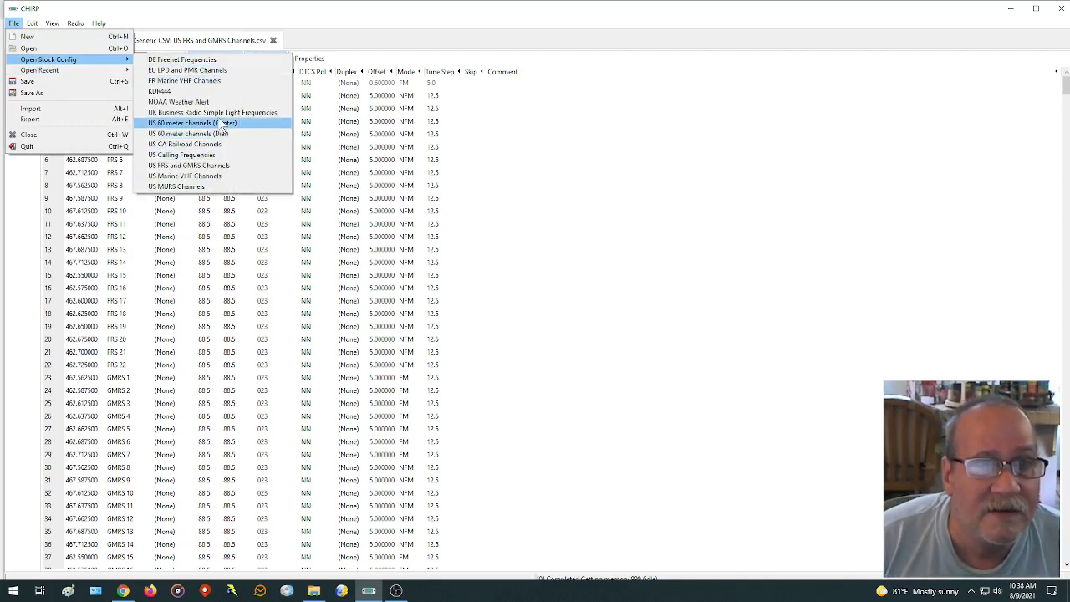
left_click(212, 104)
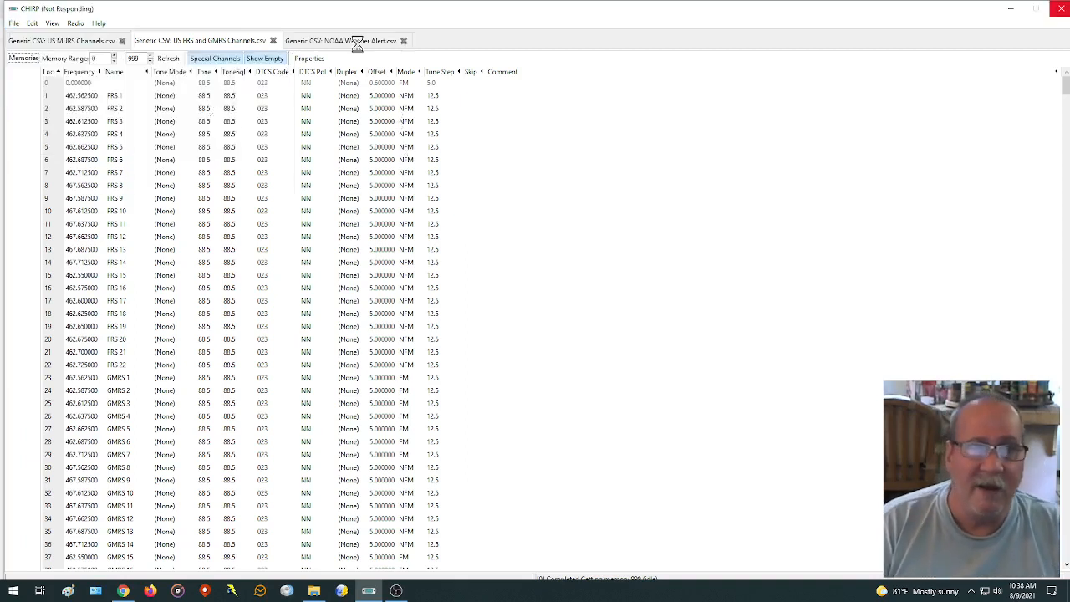
left_click(355, 42)
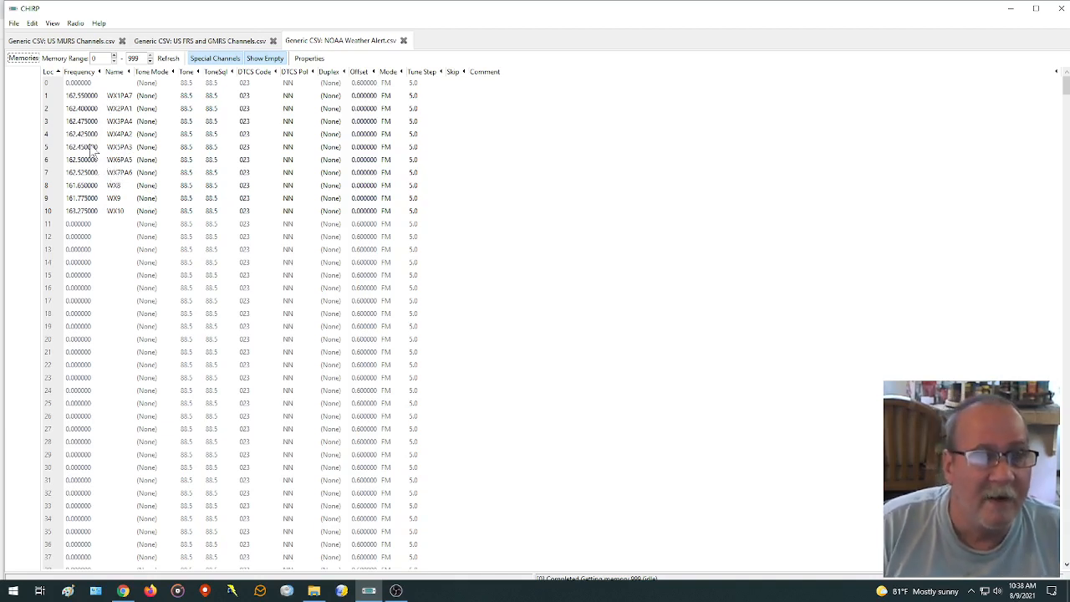
left_click(72, 44)
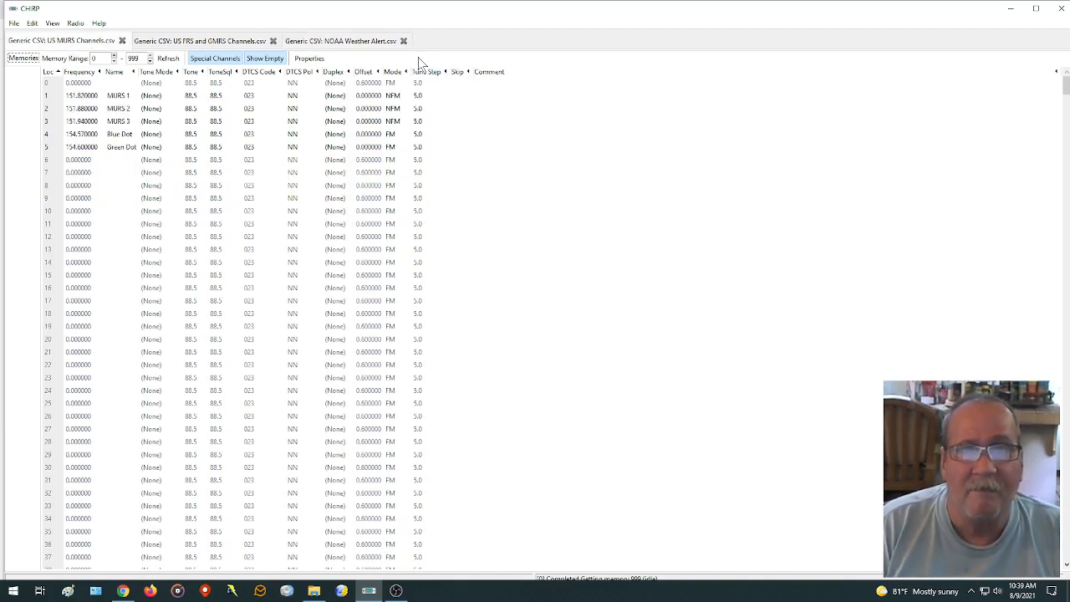
Download the programming from the Baofeng UV-82 through port COM3.
left_click(77, 24)
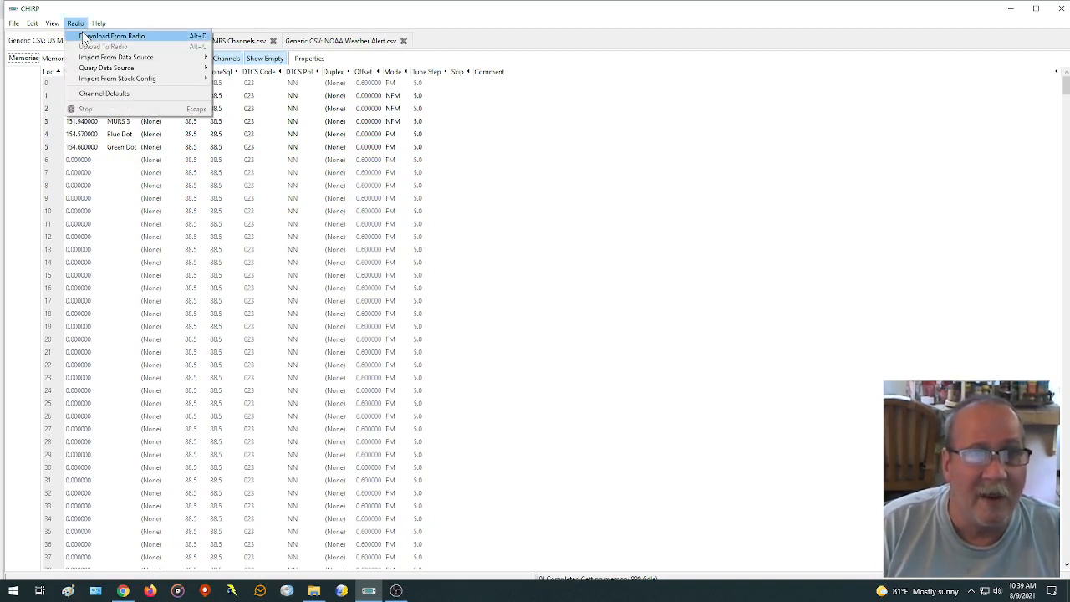
left_click(84, 38)
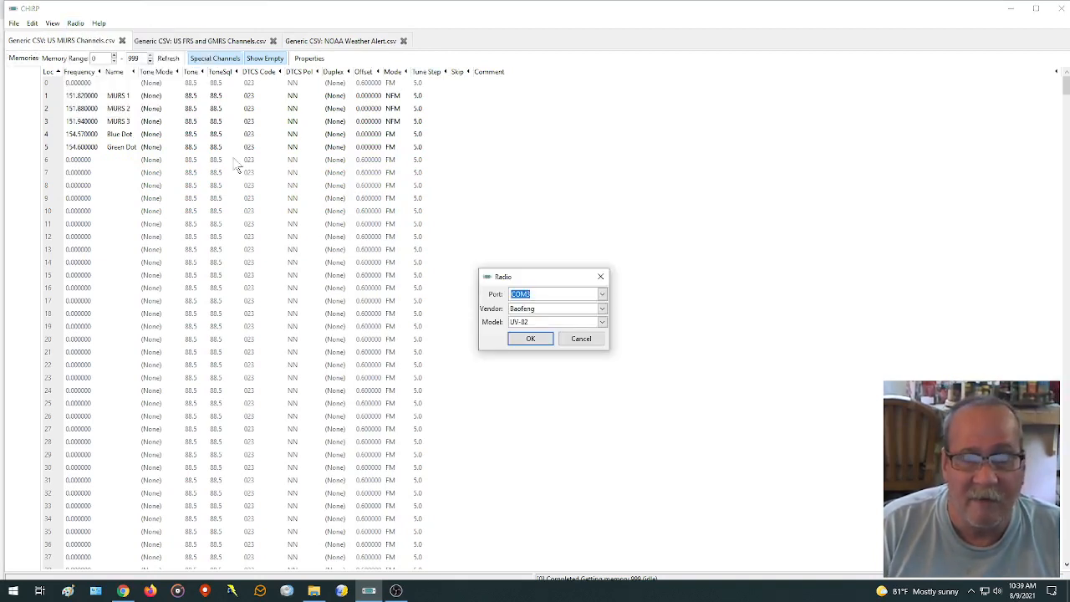
left_click(534, 338)
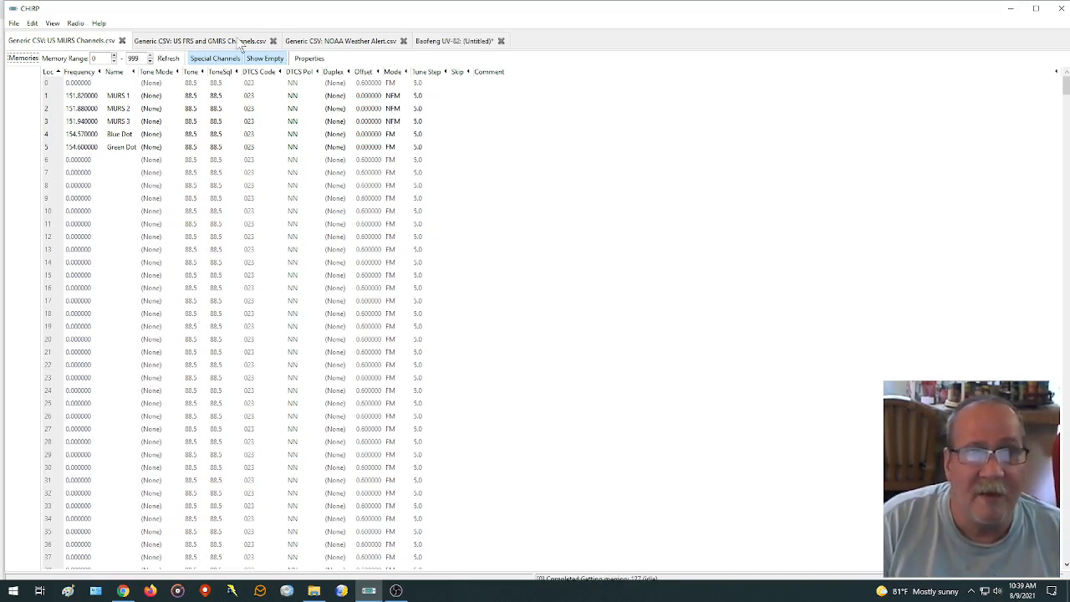
Look through the downloaded UV-82 memories for free locations after the programmed channels, and select location 101.
left_click(446, 43)
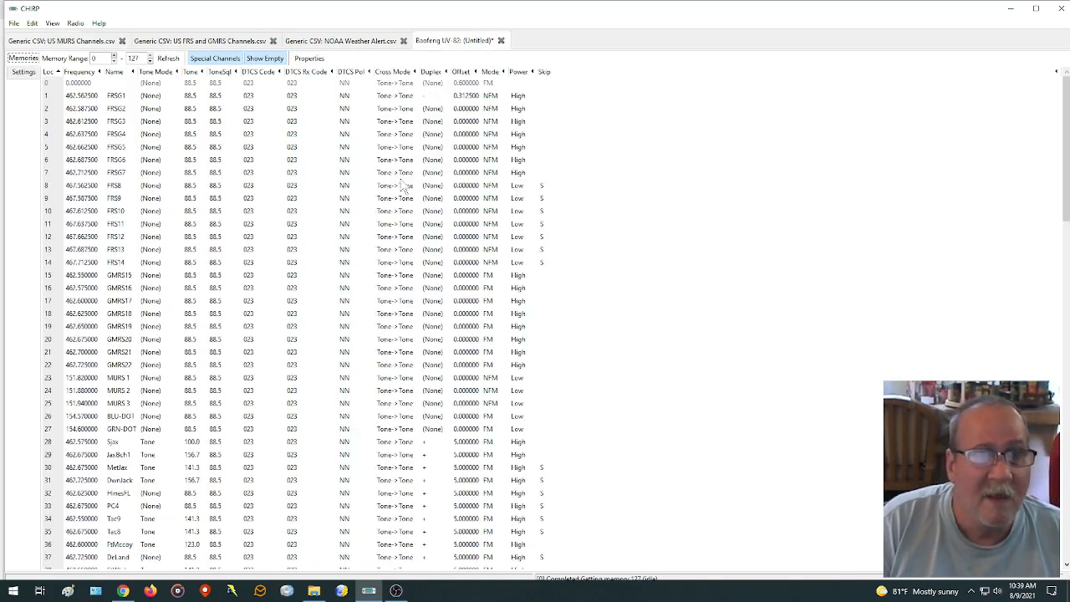
scroll(403, 183, "down", 12)
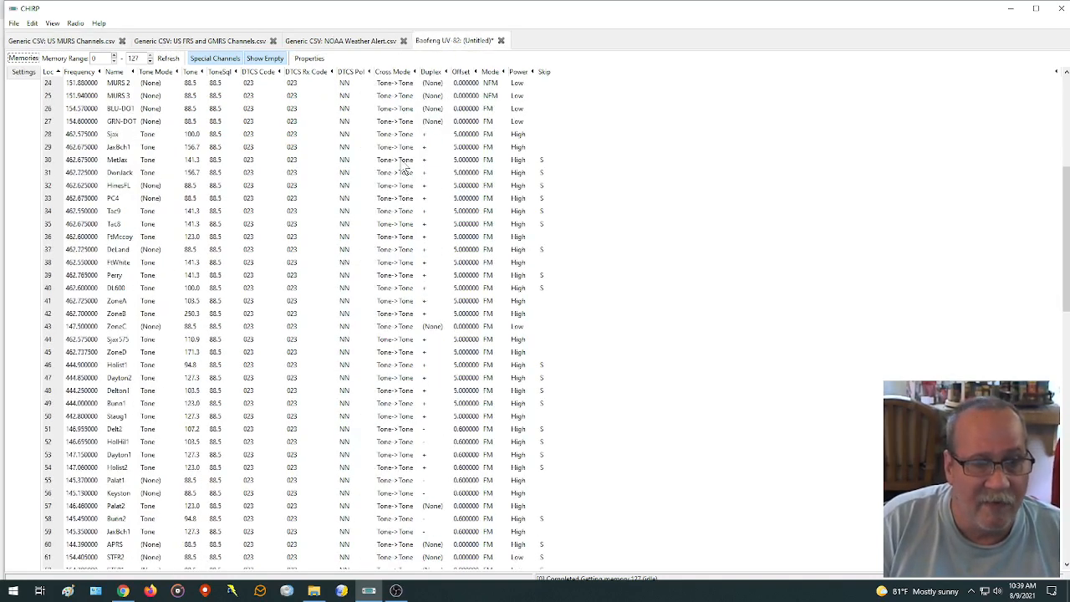
scroll(404, 170, "down", 17)
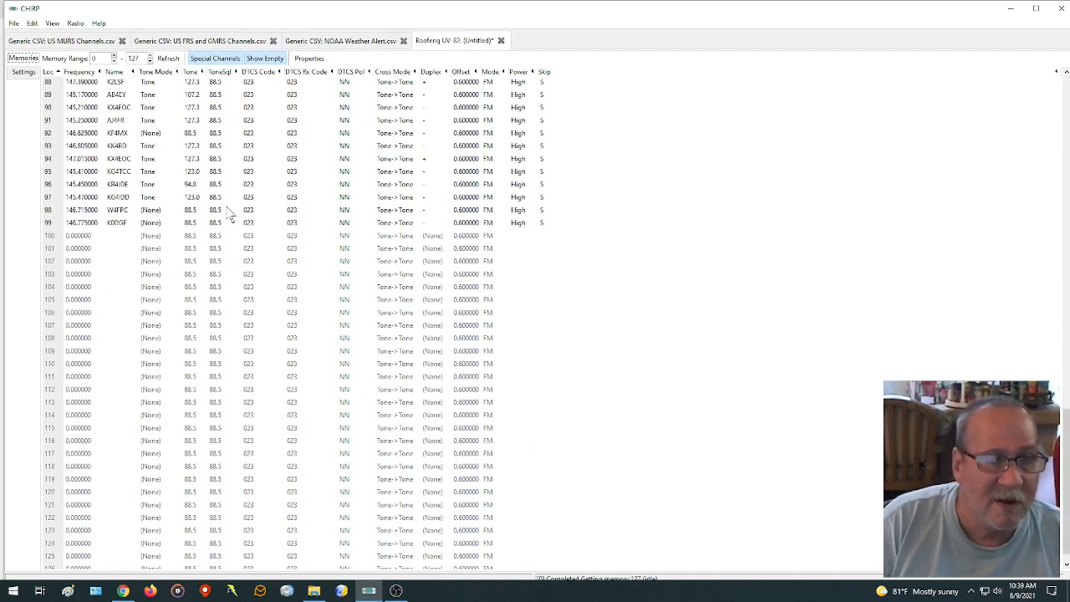
left_click(47, 251)
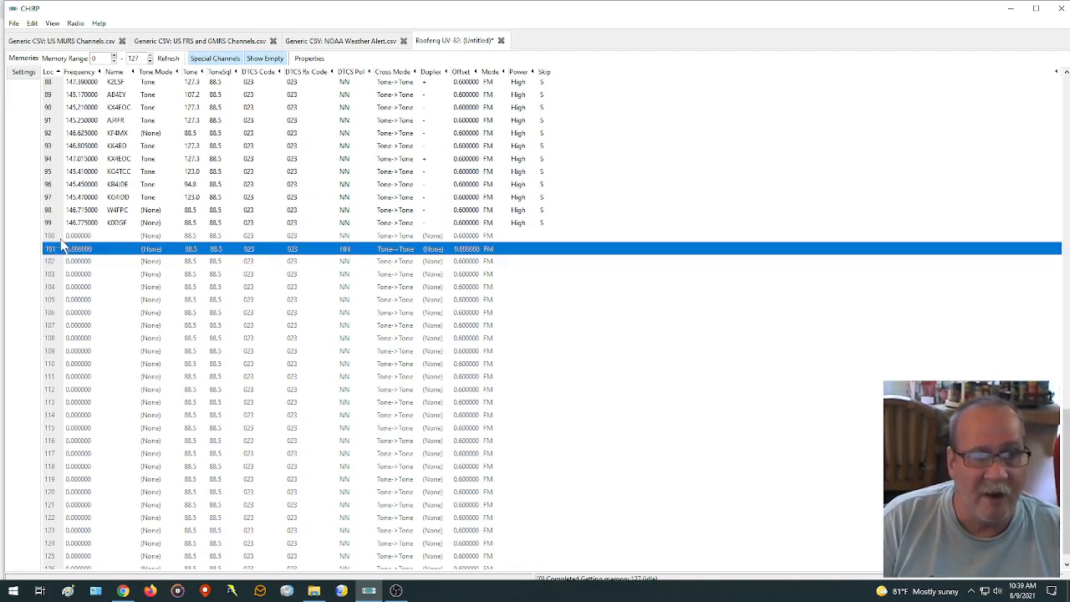
Copy the five channels of the US MURS Channels list into the UV-82 memories, starting at location 101.
left_click(75, 47)
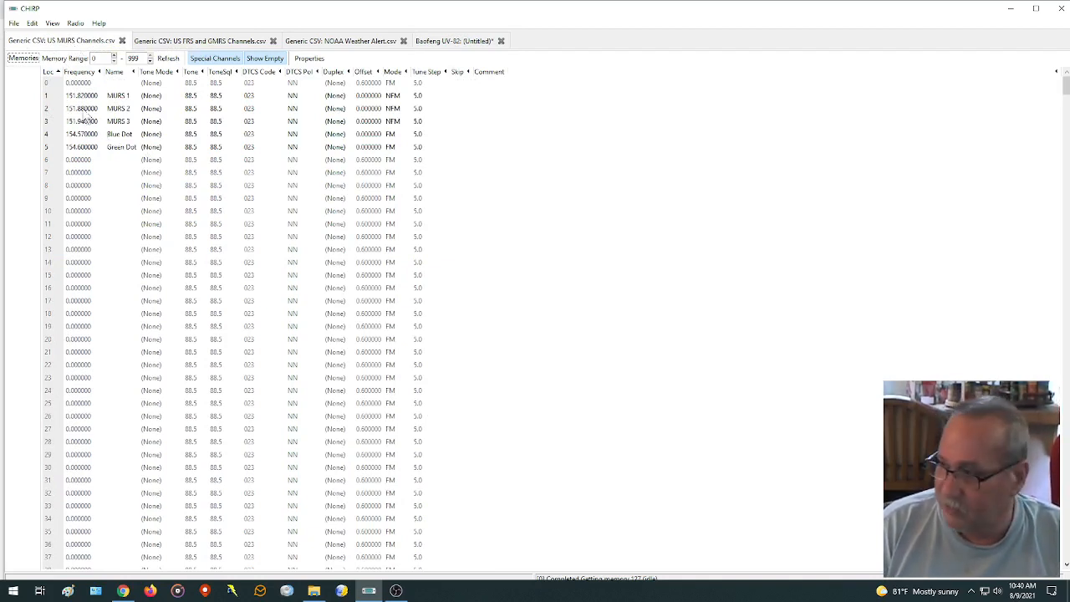
left_click(50, 97)
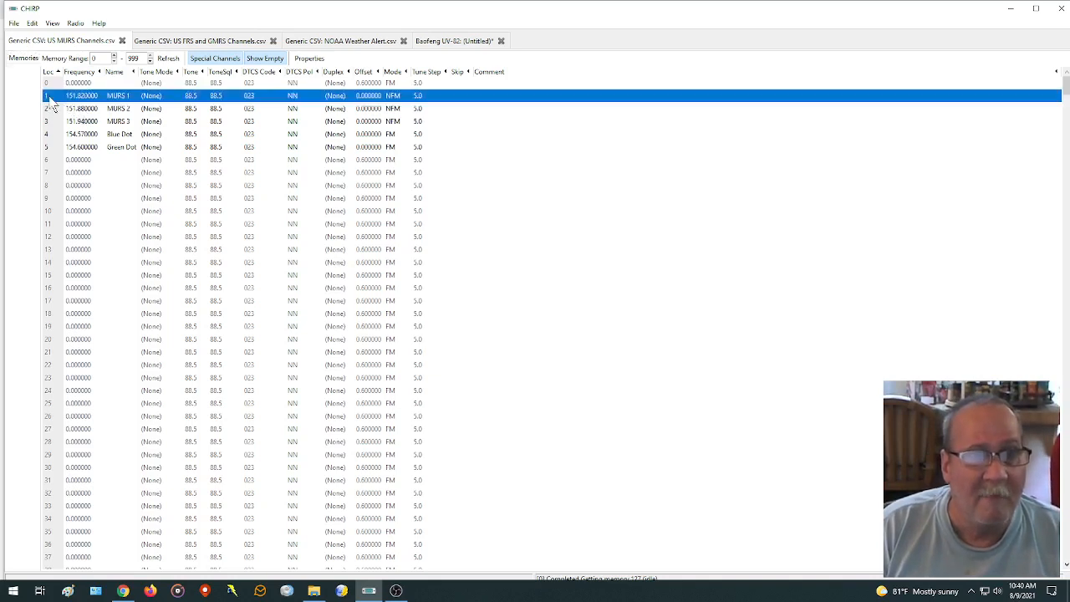
left_click(47, 147, "shift")
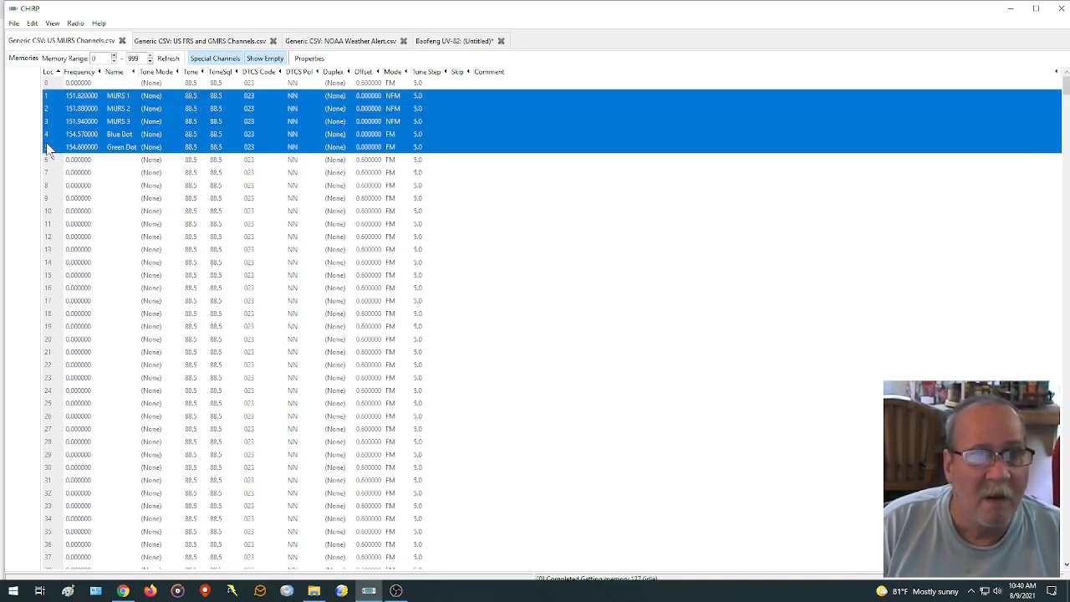
left_click(50, 97)
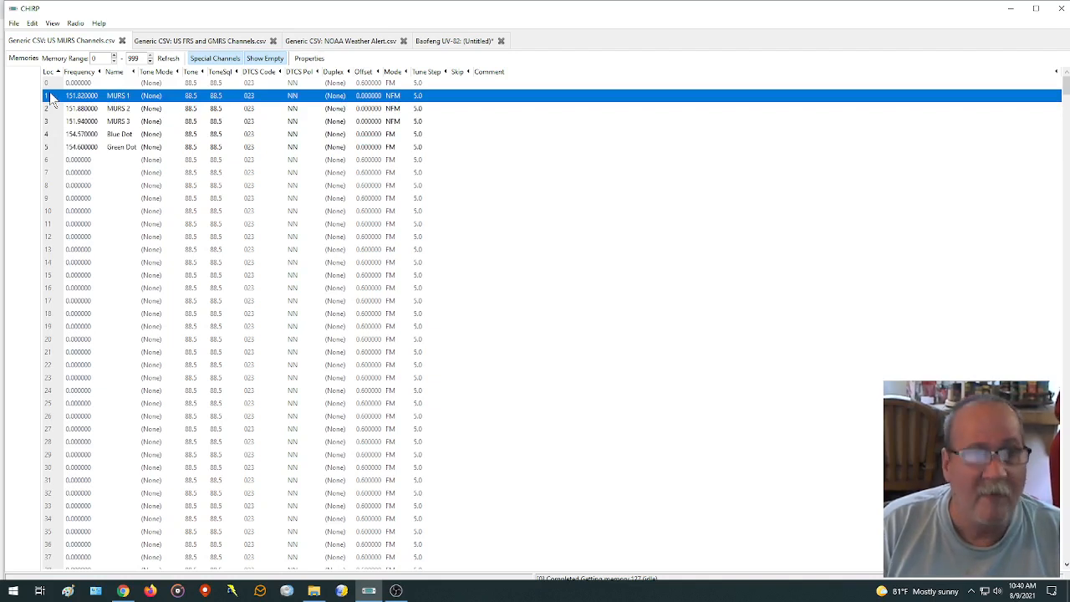
left_click(46, 146, "shift")
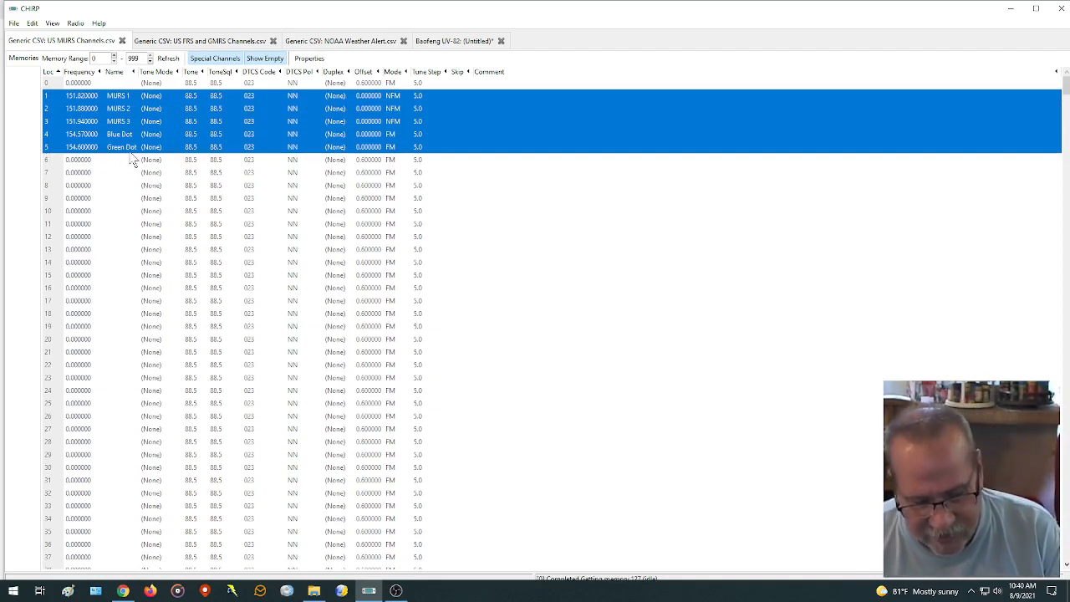
left_click(450, 46)
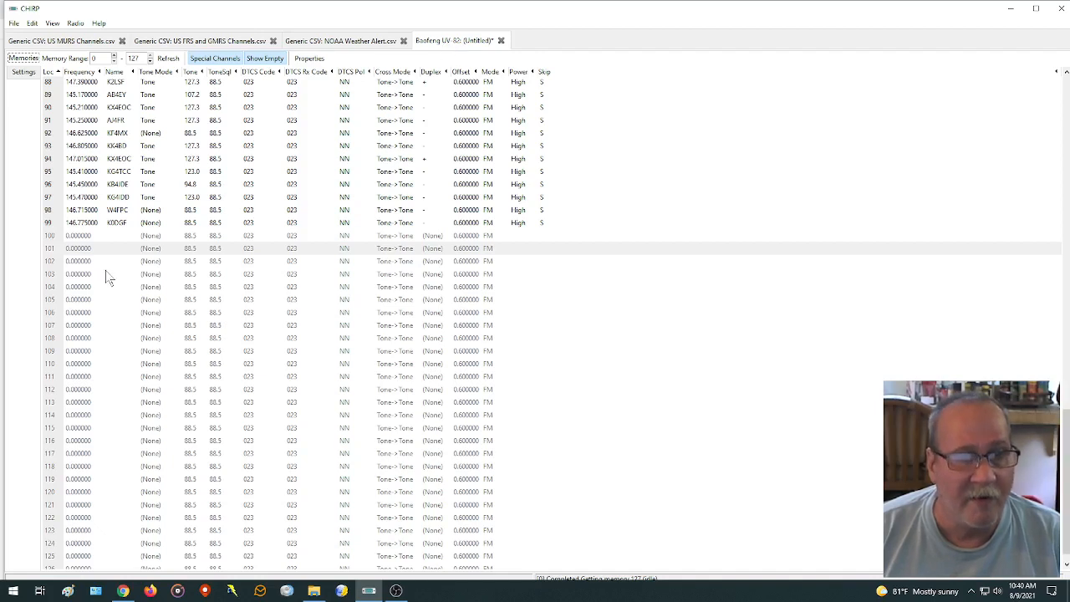
left_click(50, 251)
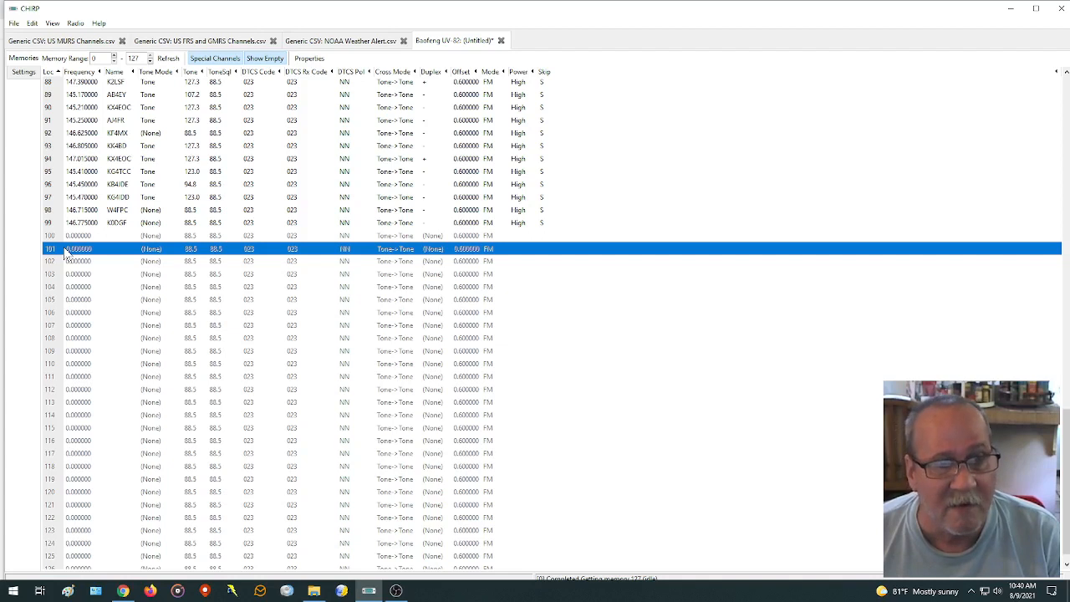
key("ctrl+v")
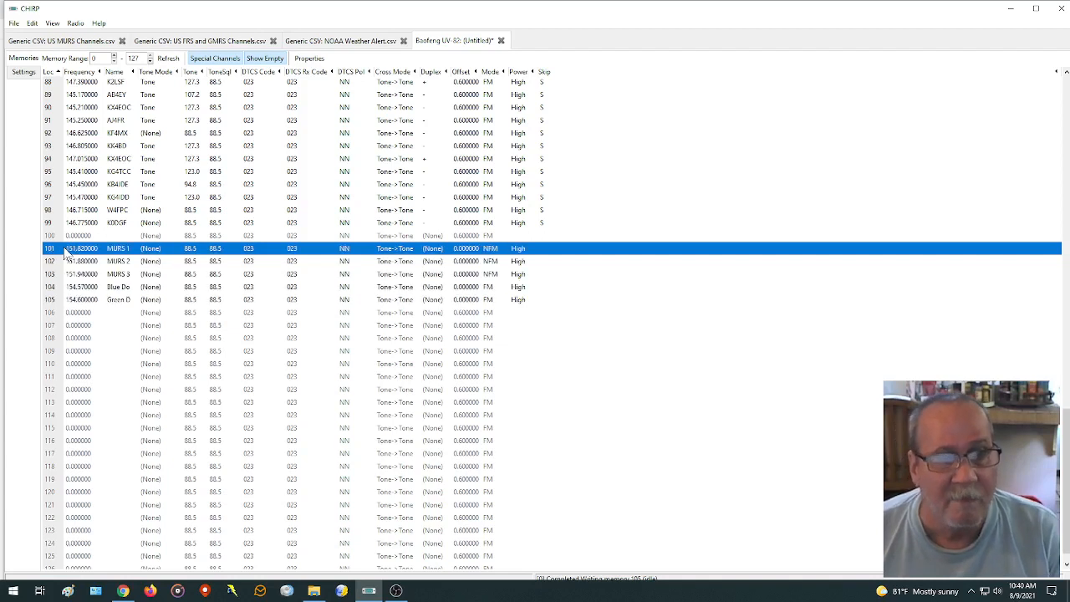
left_click(114, 349)
left_click(119, 250)
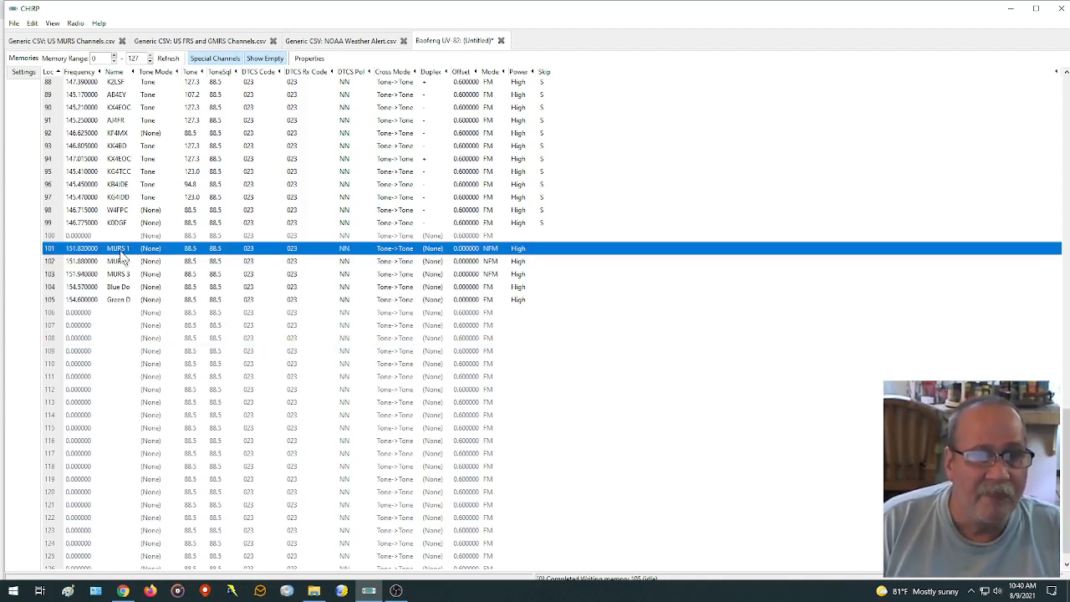
Copy the ten NOAA Weather Alert channels, WX1PA7 to WX10, into the UV-82 memories, starting at location 106.
left_click(316, 43)
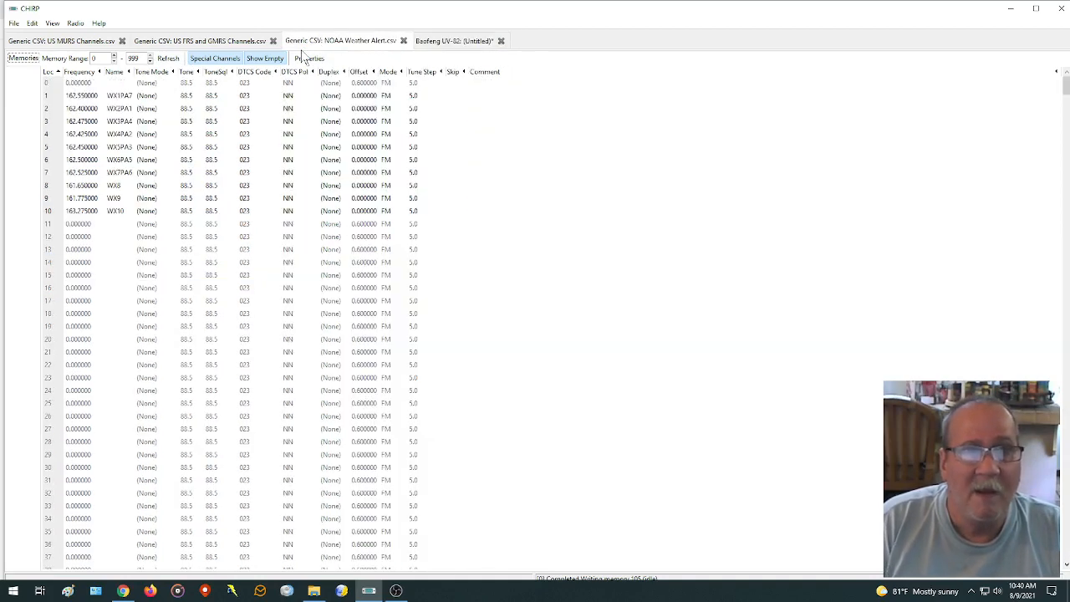
left_click(52, 96)
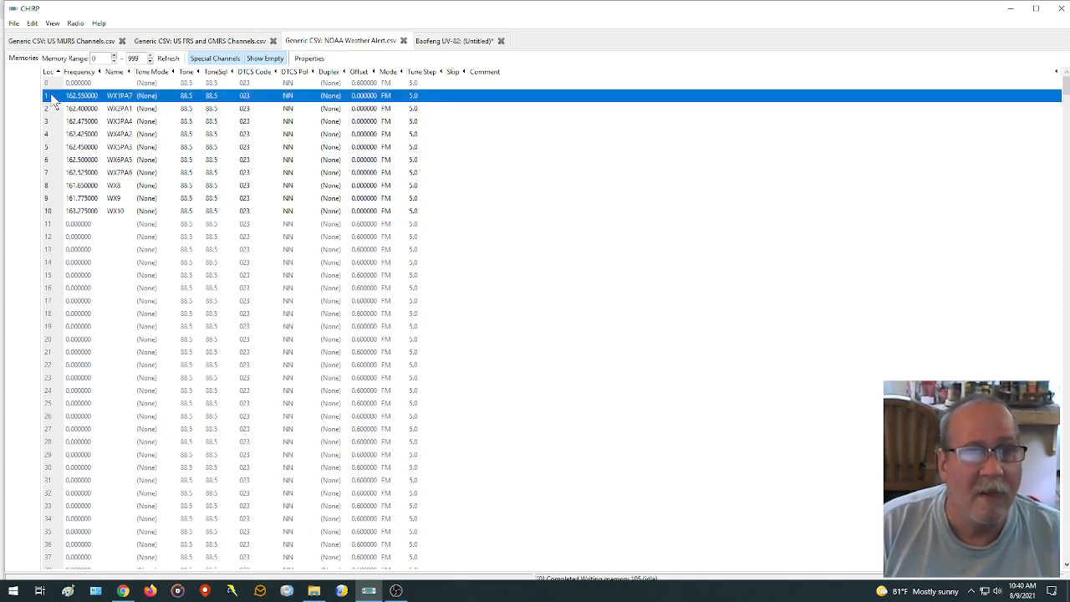
left_click(48, 212, "shift")
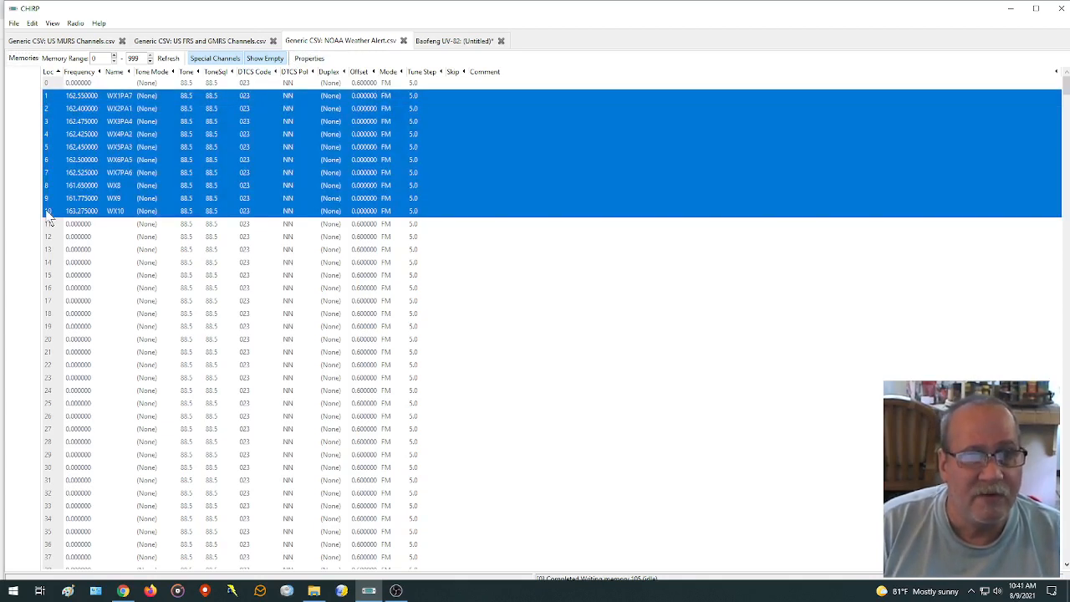
left_click(48, 101)
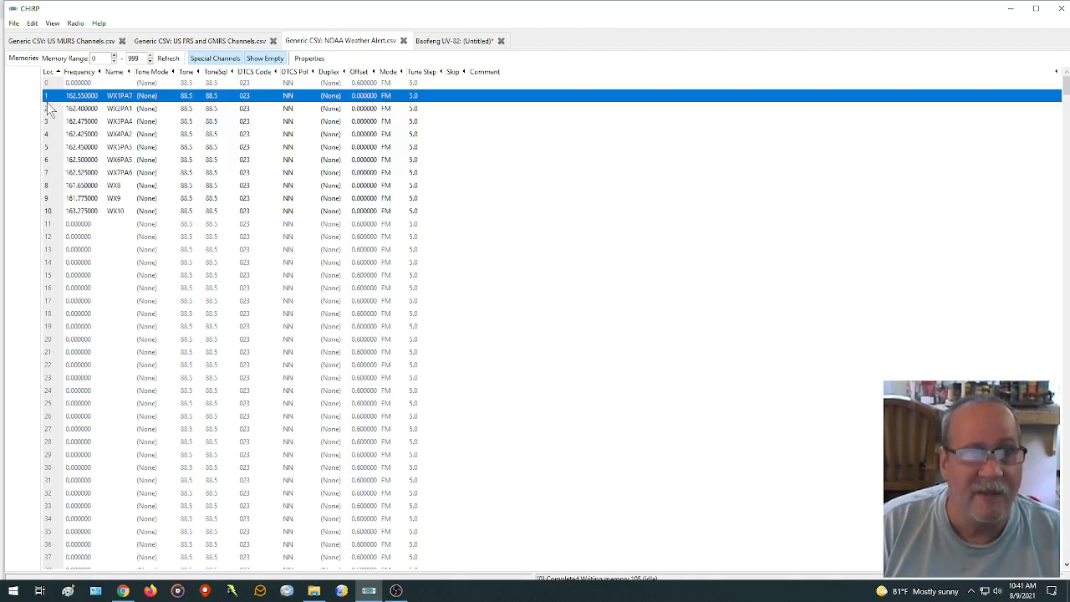
left_click(51, 214, "shift")
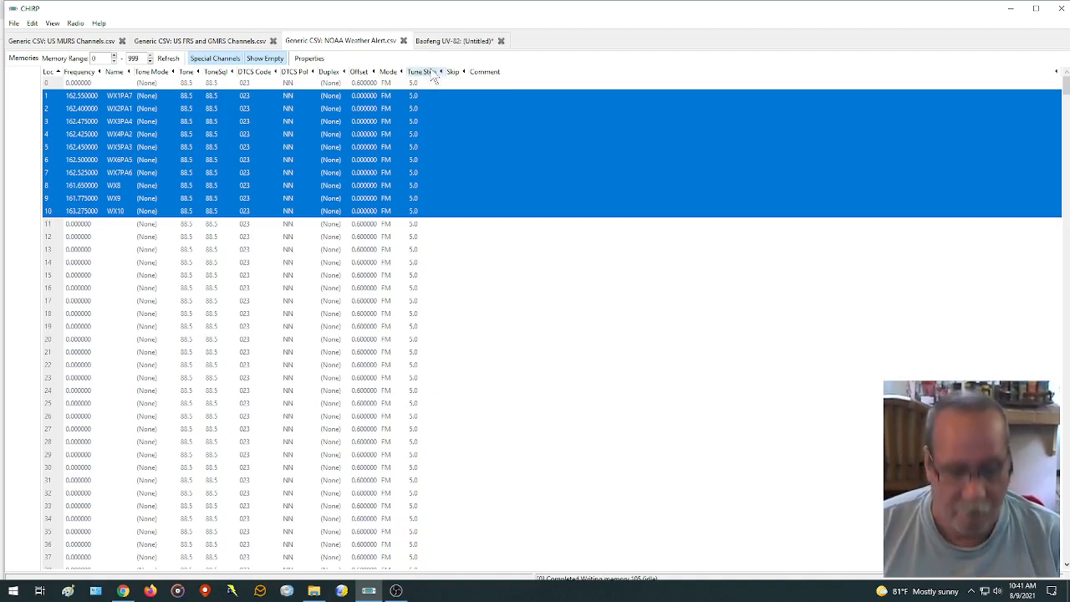
left_click(448, 42)
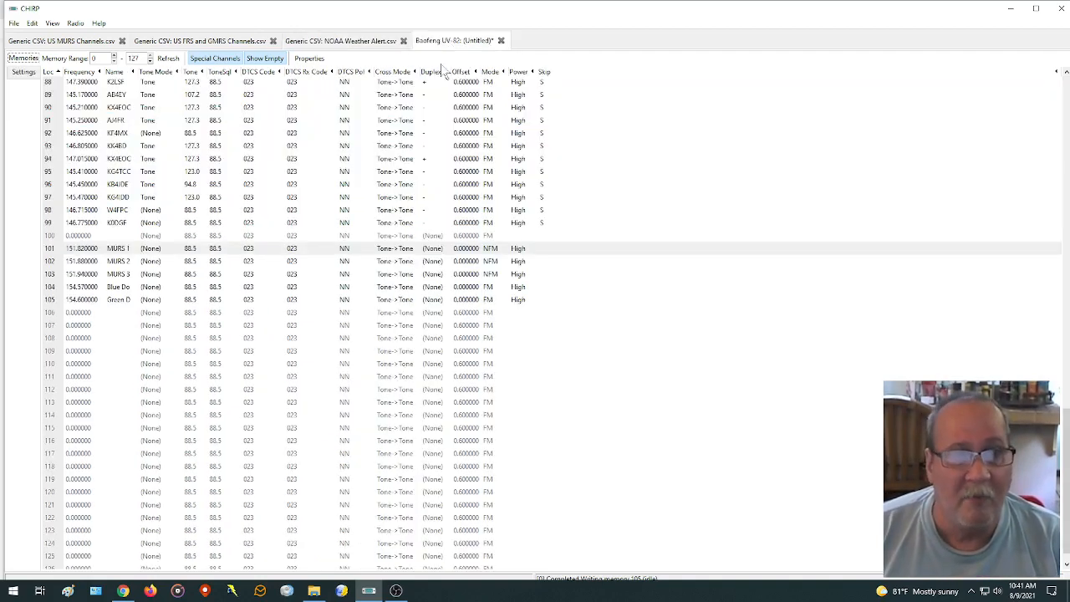
left_click(48, 315)
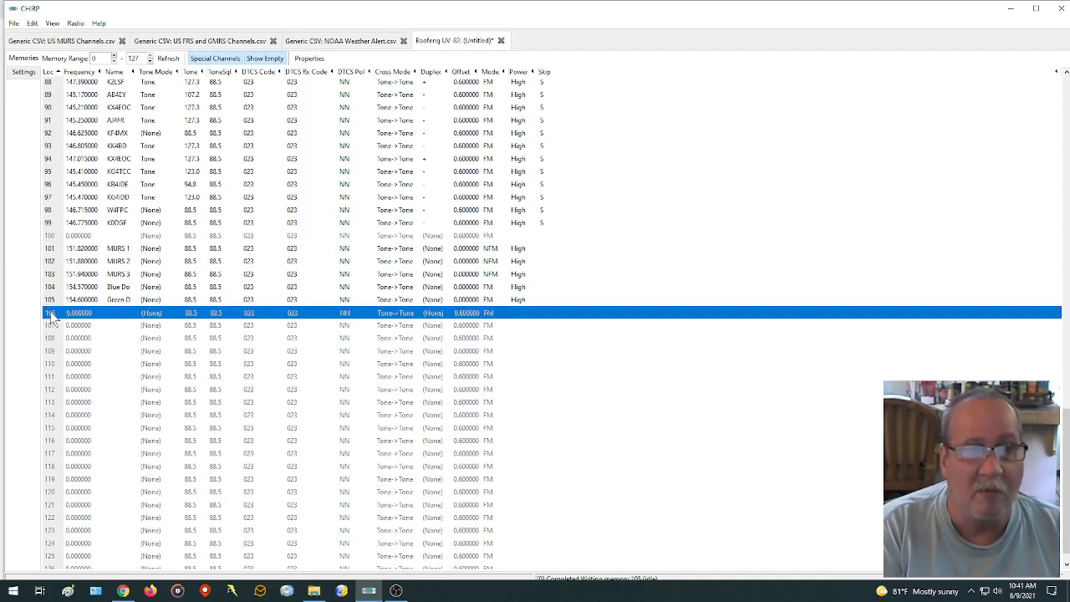
key("ctrl+v")
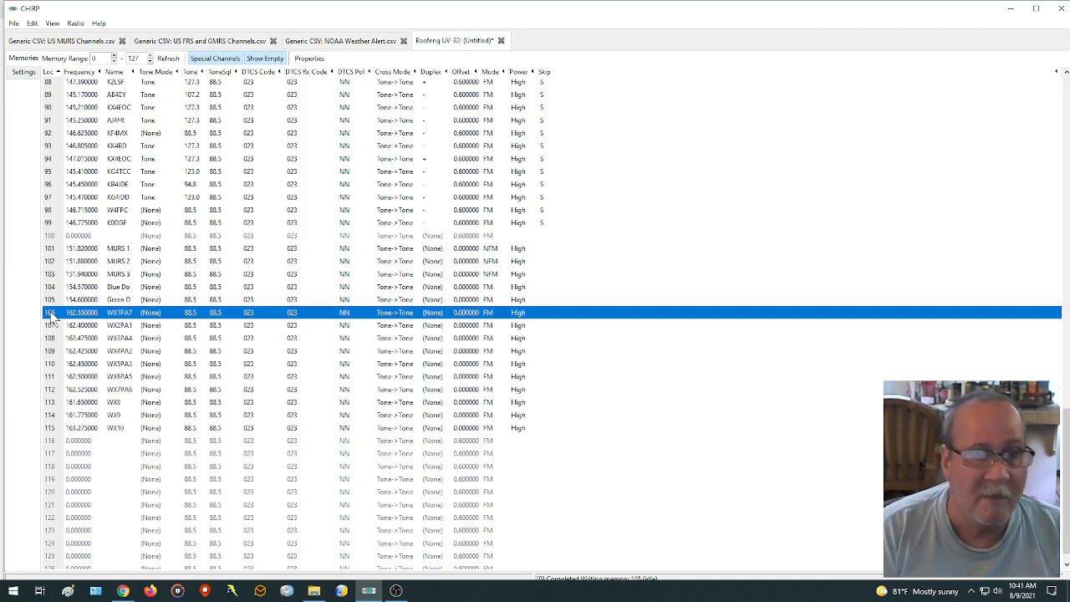
left_click(98, 429)
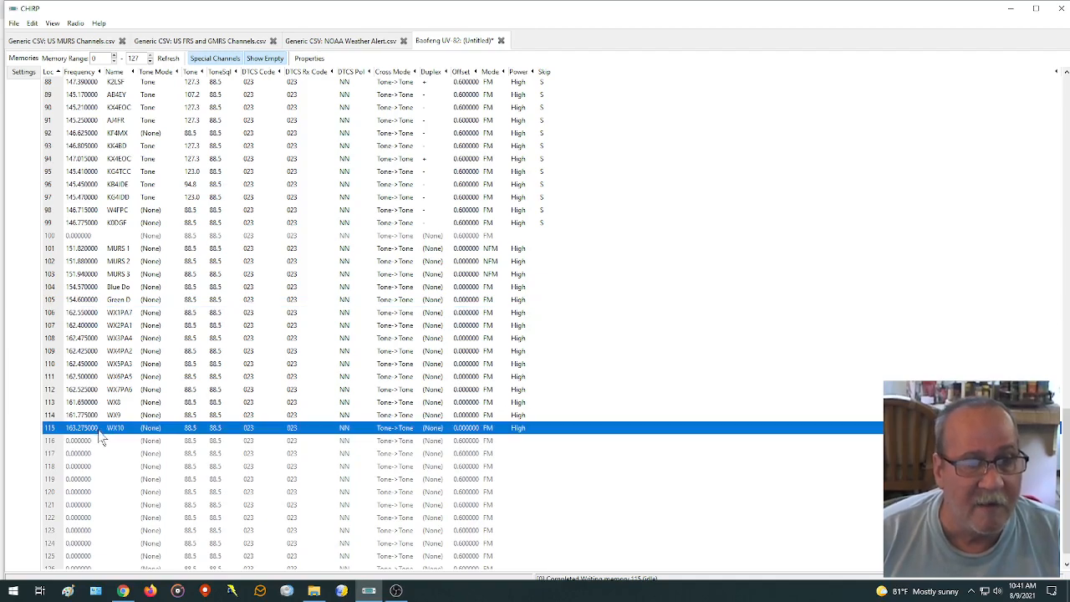
scroll(105, 426, "up", 13)
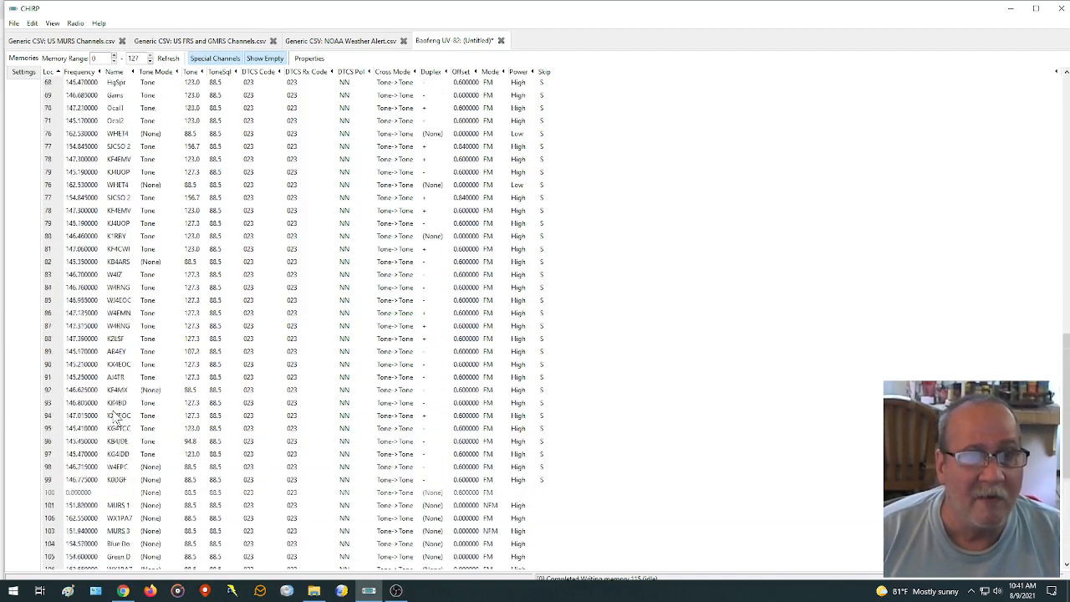
scroll(117, 421, "up", 16)
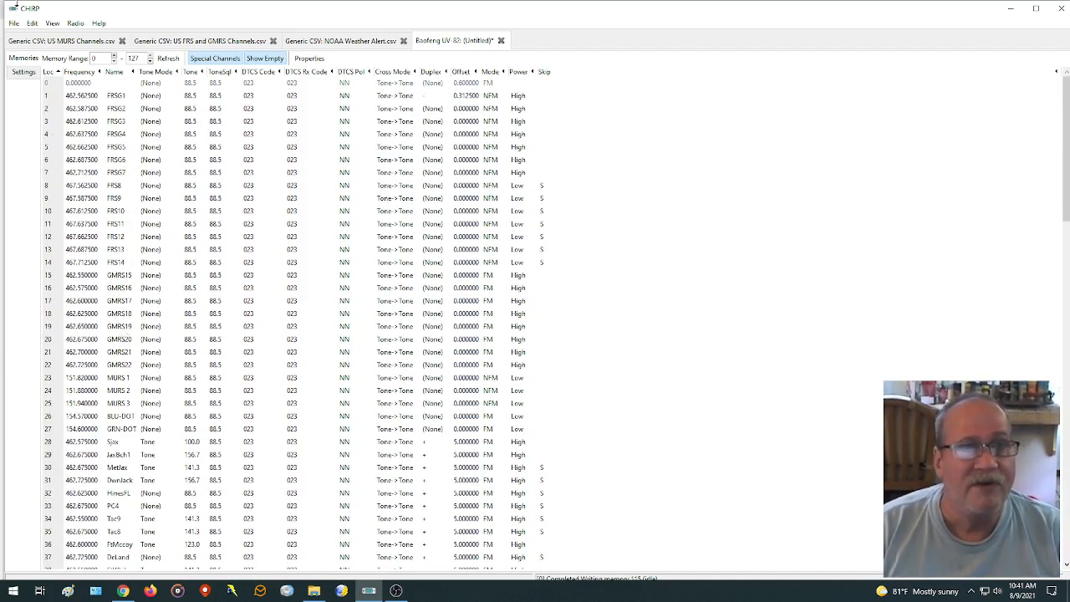
left_click(76, 23)
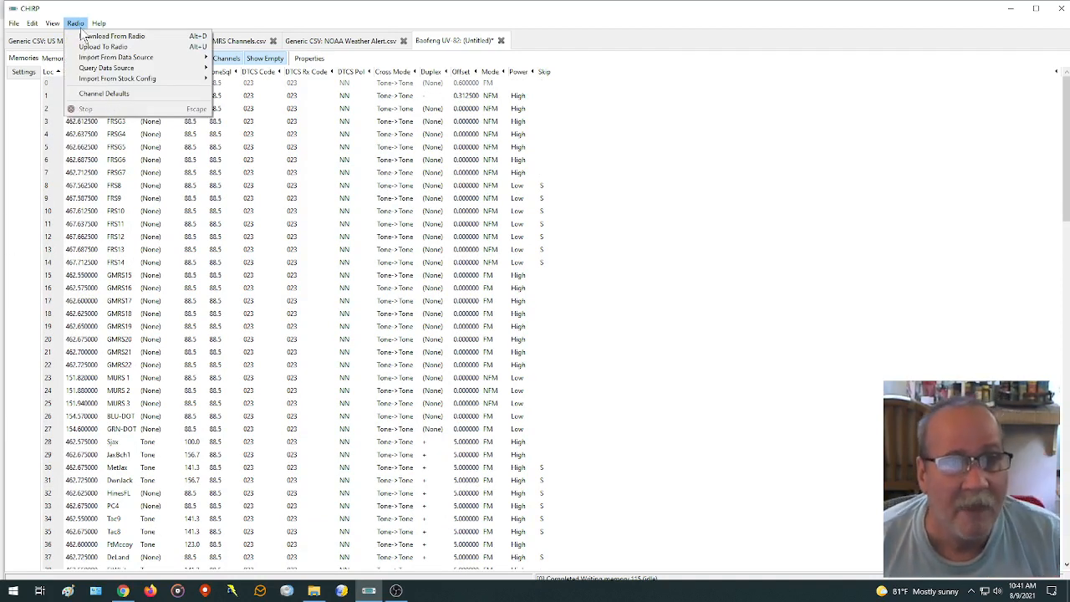
mouse_move(98, 60)
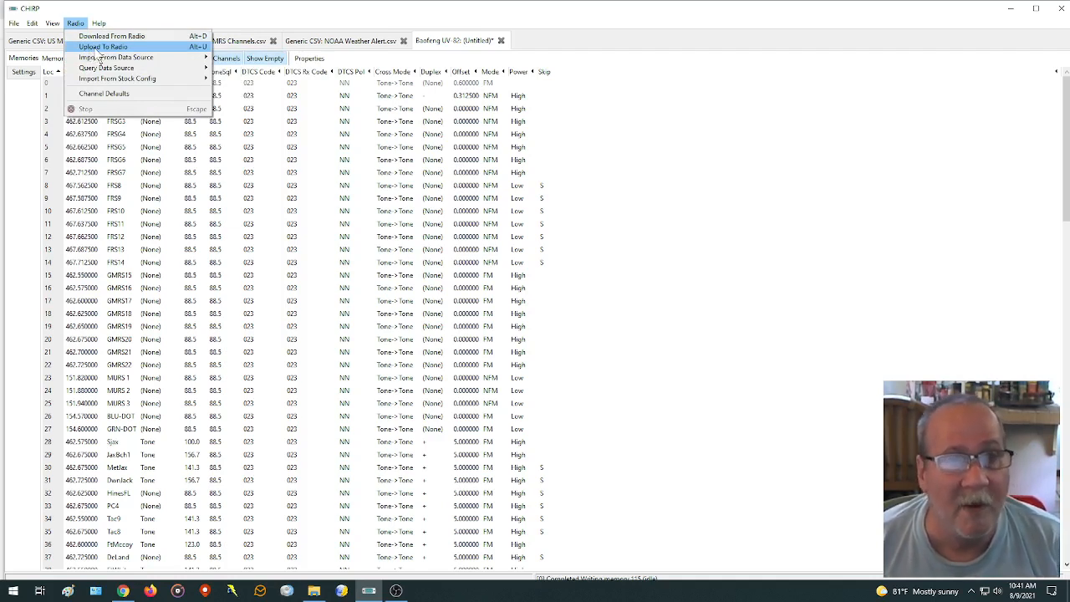
left_click(612, 176)
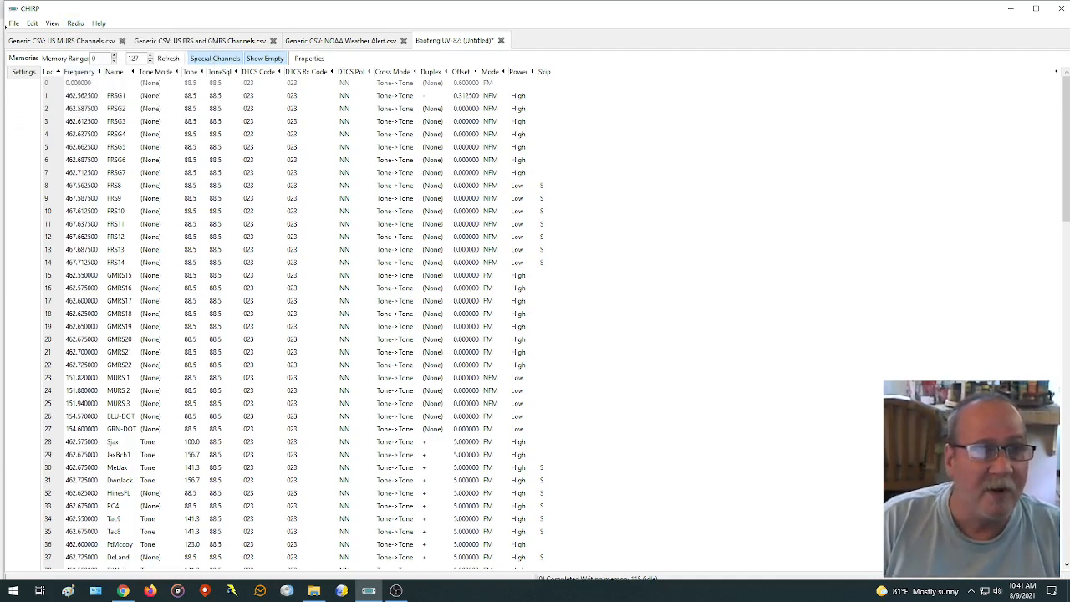
left_click(14, 24)
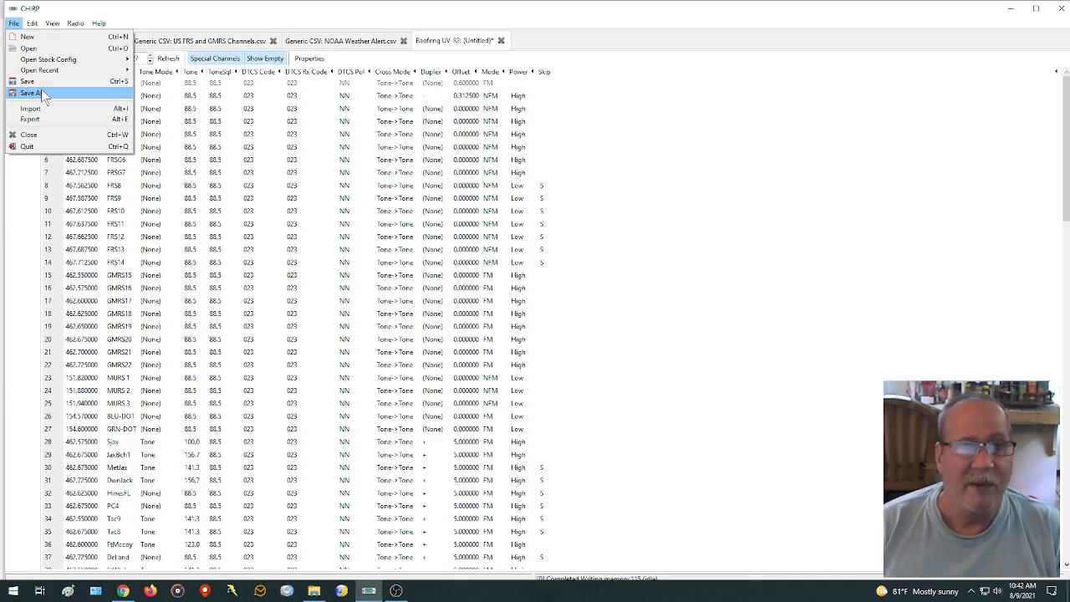
left_click(595, 139)
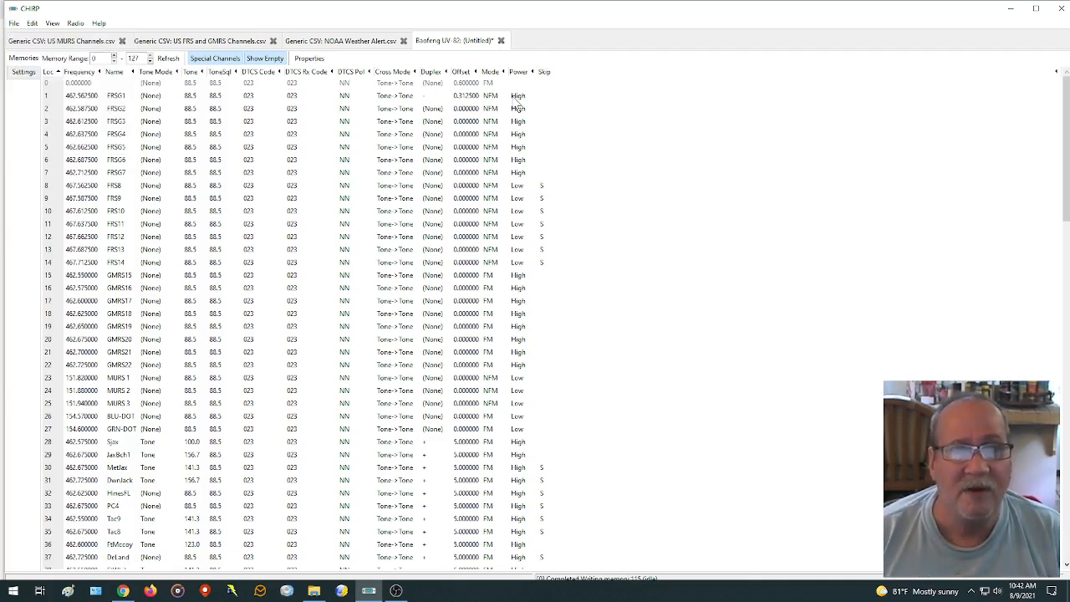
Close the stock MURS, FRS and GMRS, and NOAA Weather Alert lists, leaving only the UV-82 memories open.
left_click(122, 41)
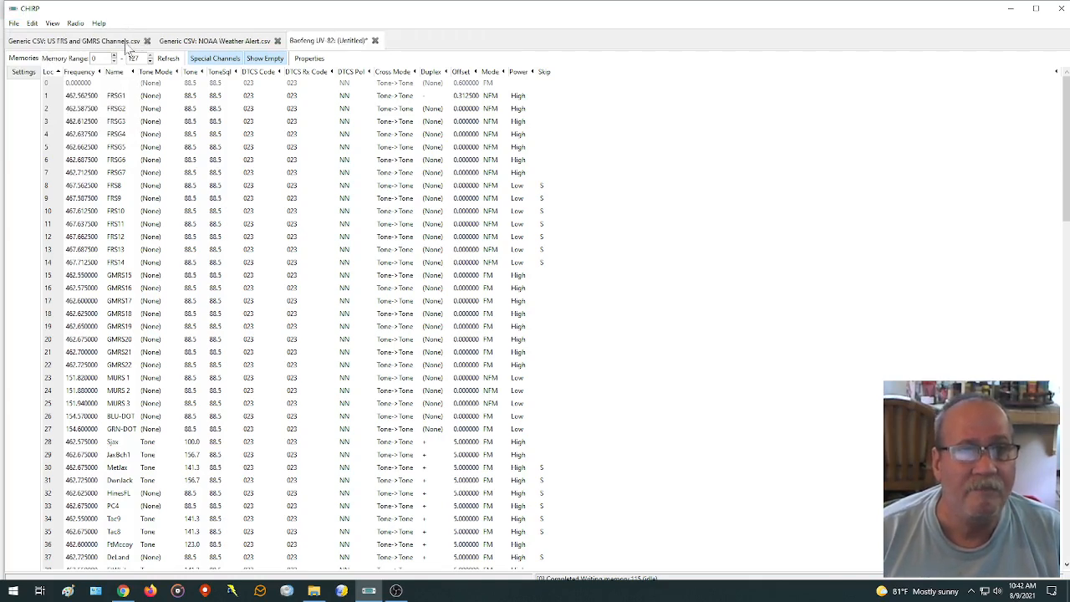
left_click(129, 44)
left_click(147, 40)
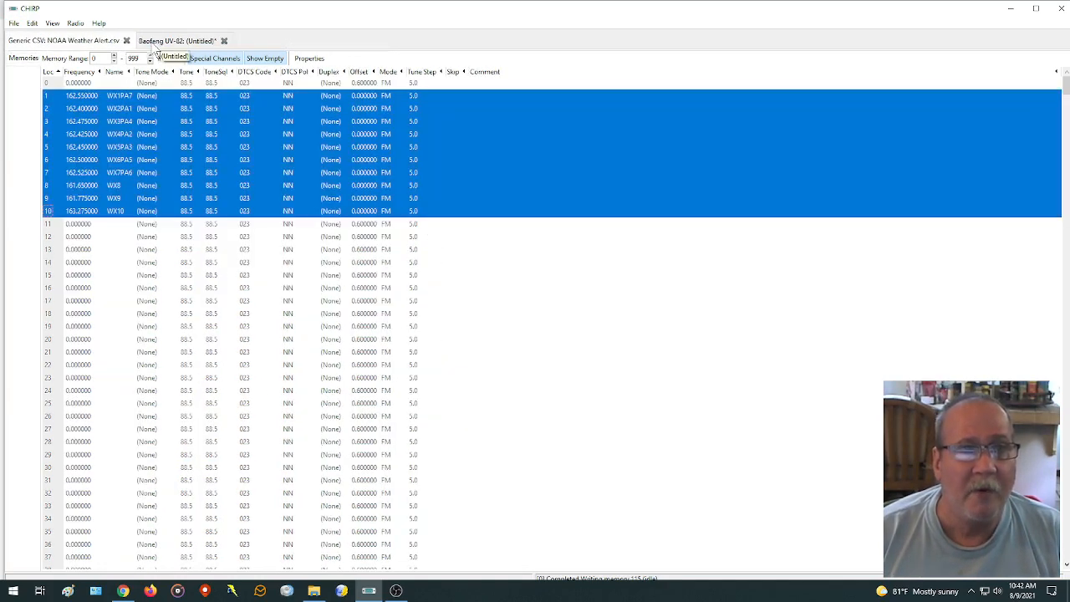
left_click(126, 41)
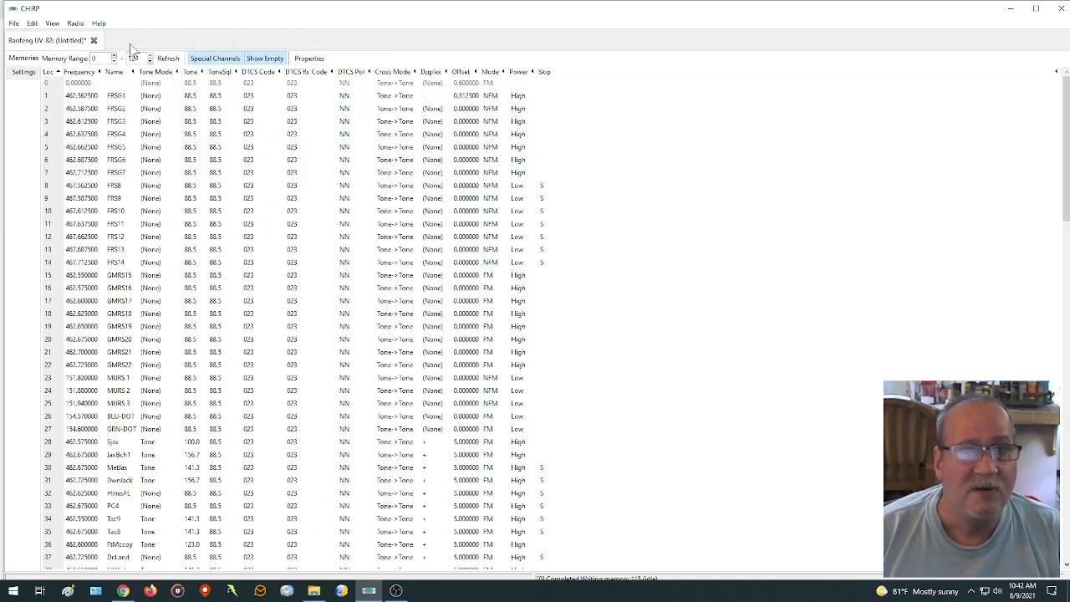
left_click(729, 203)
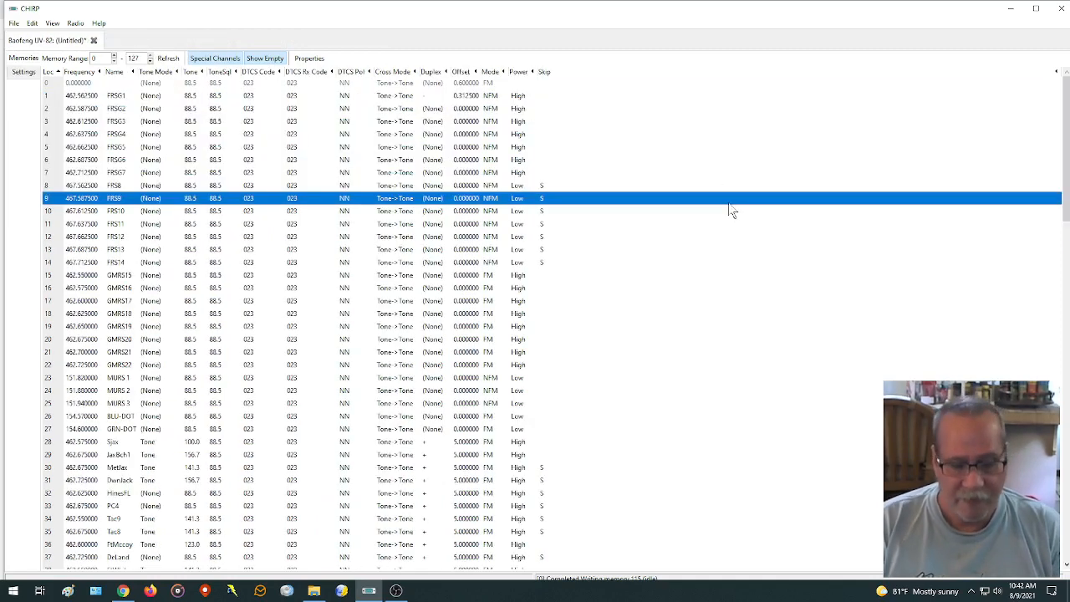